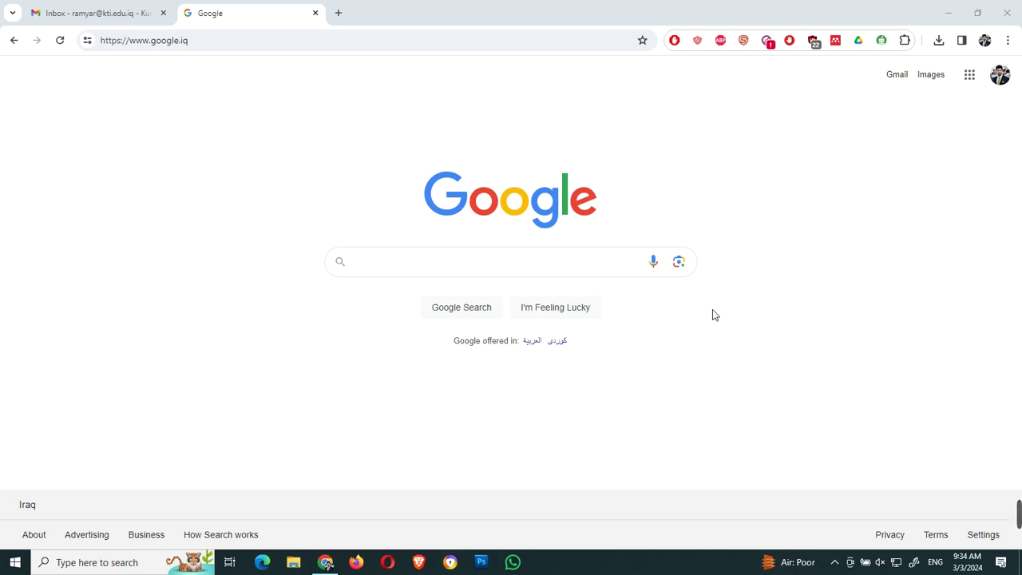
# Step: Search Google for 'huawei academy' and open the Huawei ICT Academy result
pyautogui.click(444, 273)
pyautogui.write('hu')
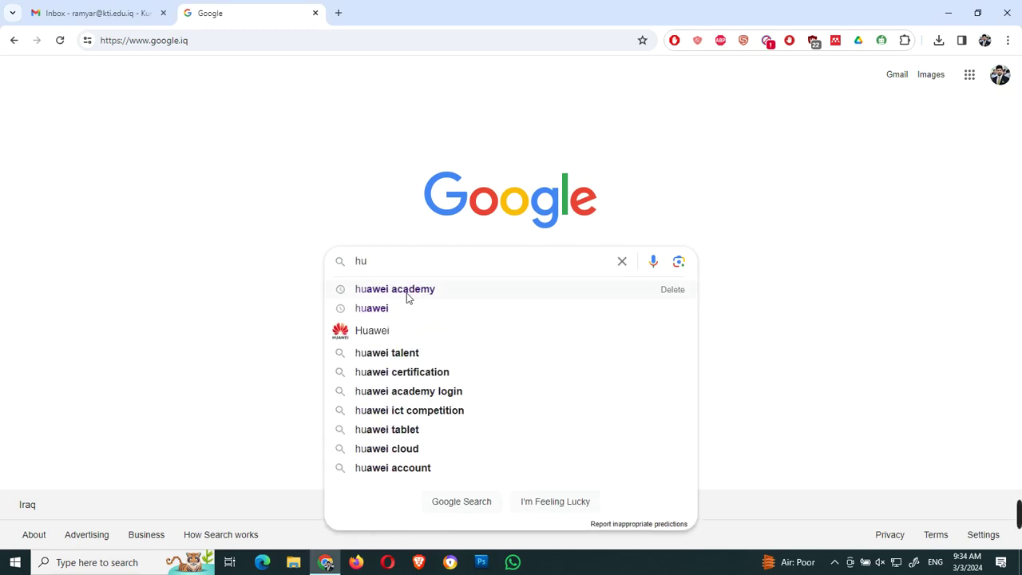
pyautogui.click(407, 293)
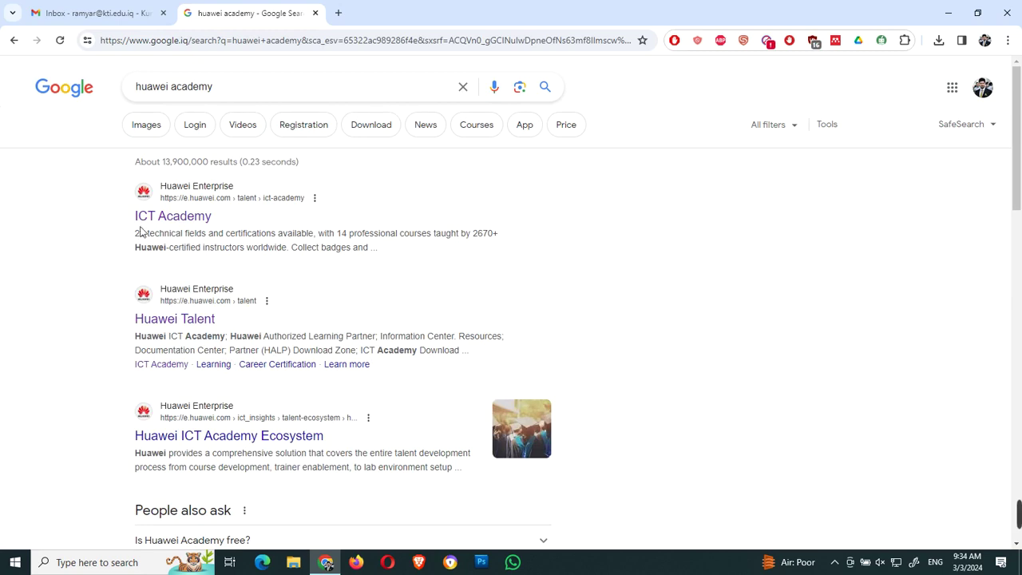
pyautogui.click(184, 224)
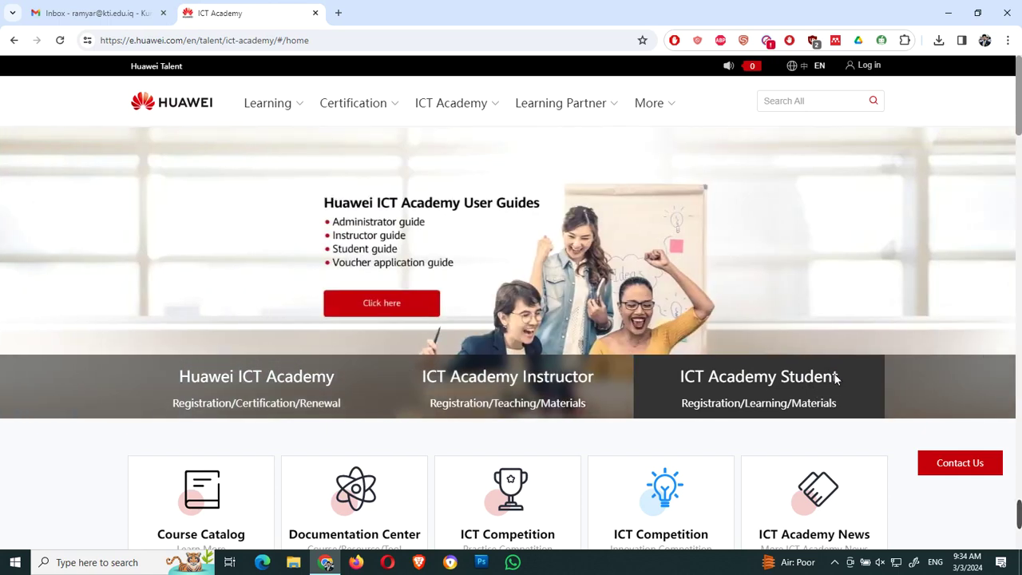
# Step: Open the ICT Academy Student guide and follow step 1's link to the Huawei account registration form
pyautogui.click(836, 379)
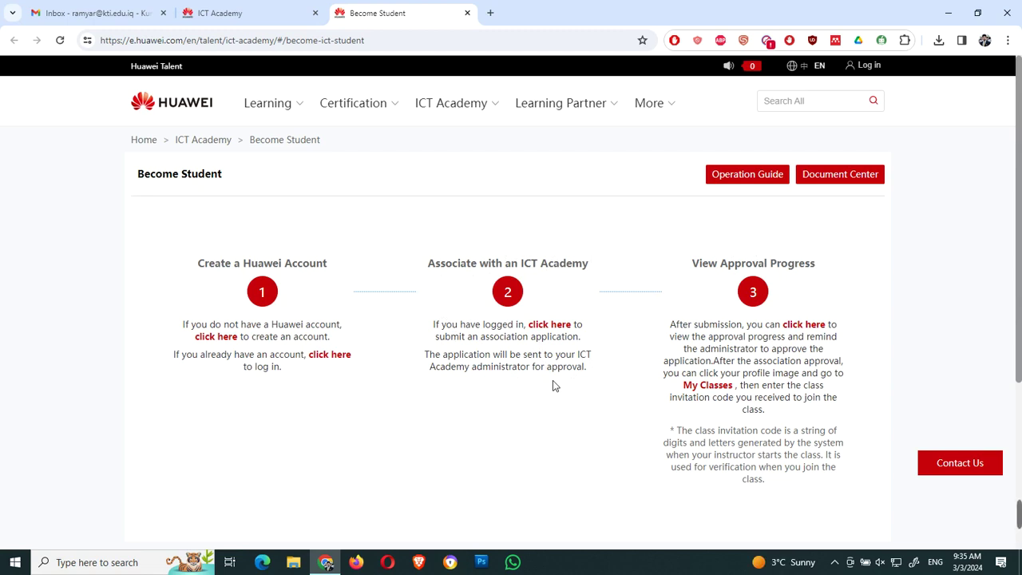
pyautogui.click(216, 336)
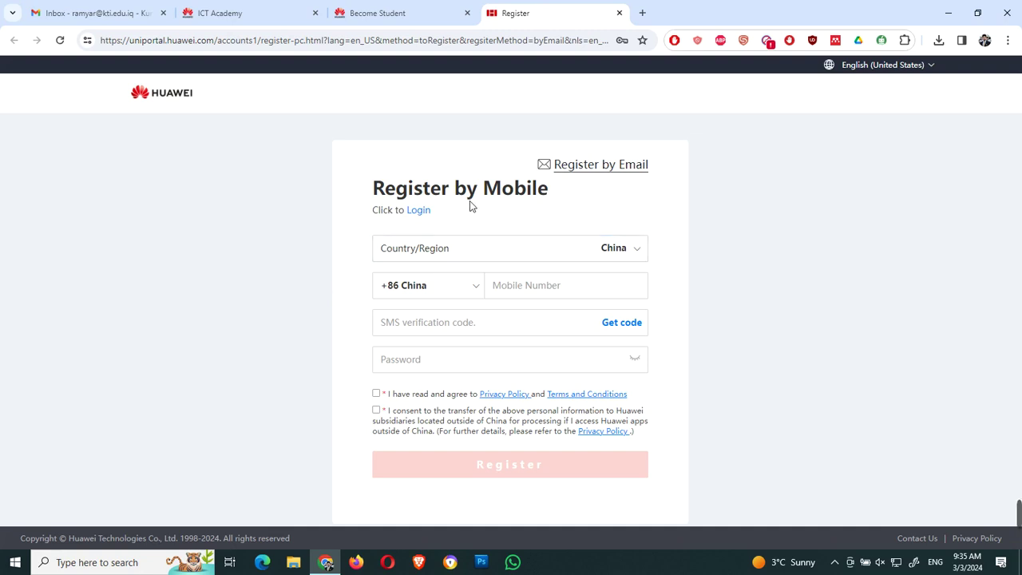
# Step: Switch to Register by Email and set Country/Region to Iraq
pyautogui.click(620, 168)
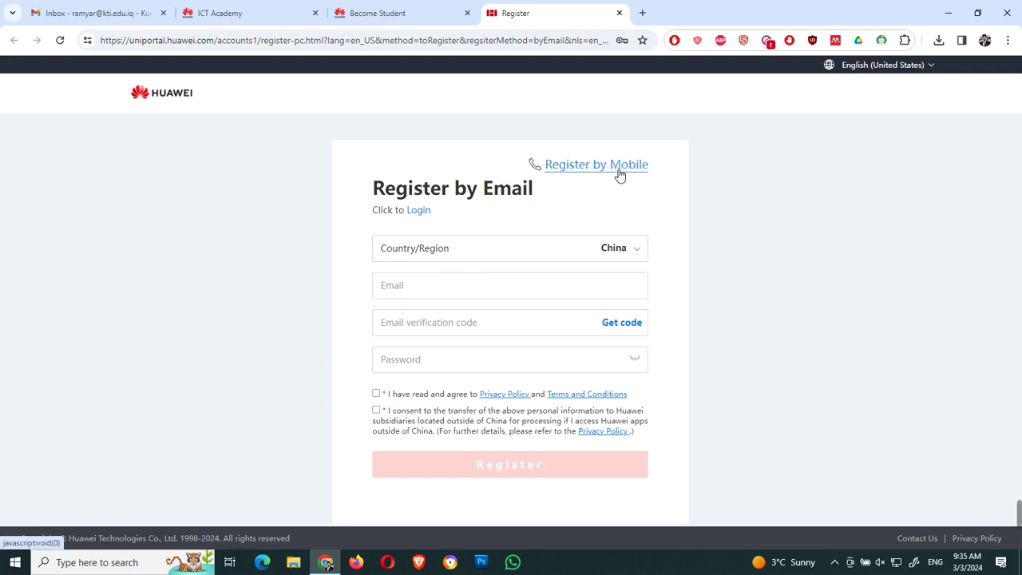
pyautogui.click(640, 252)
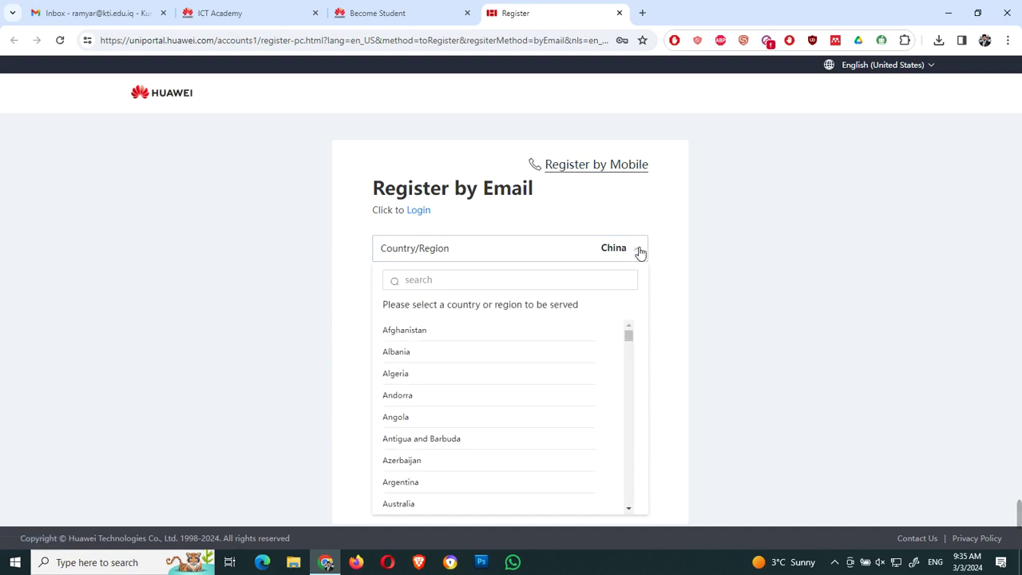
pyautogui.click(580, 278)
pyautogui.write('u')
pyautogui.press('BackSpace')
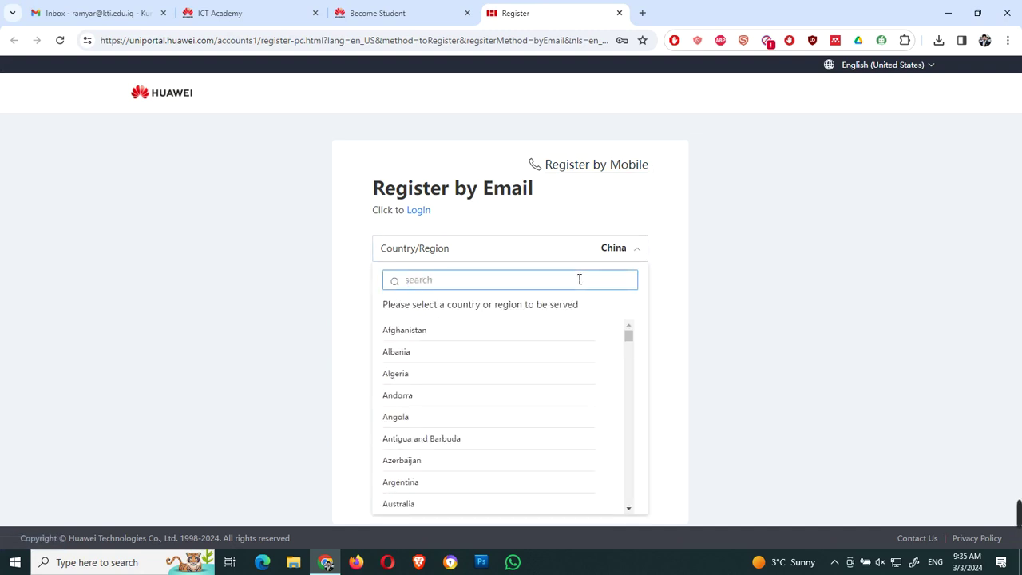
pyautogui.write('ira')
pyautogui.click(404, 353)
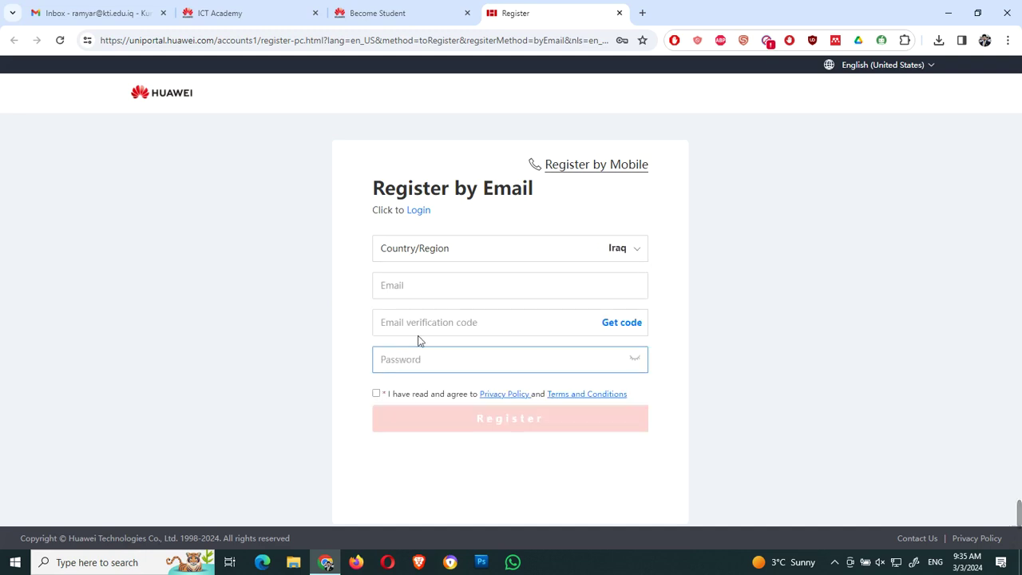
# Step: Fill in the account's e-mail address in the Email field
pyautogui.click(485, 293)
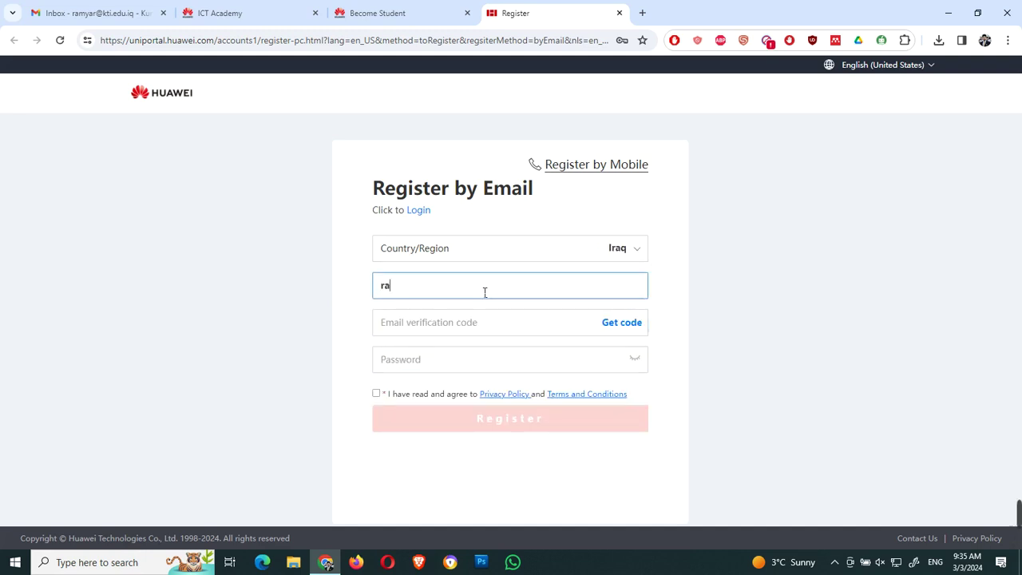
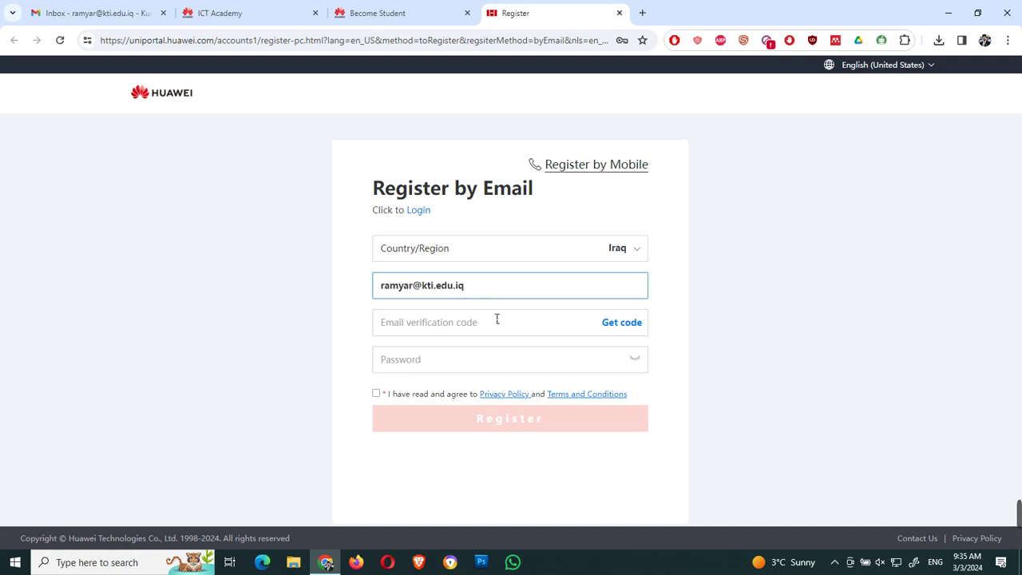
pyautogui.click(501, 326)
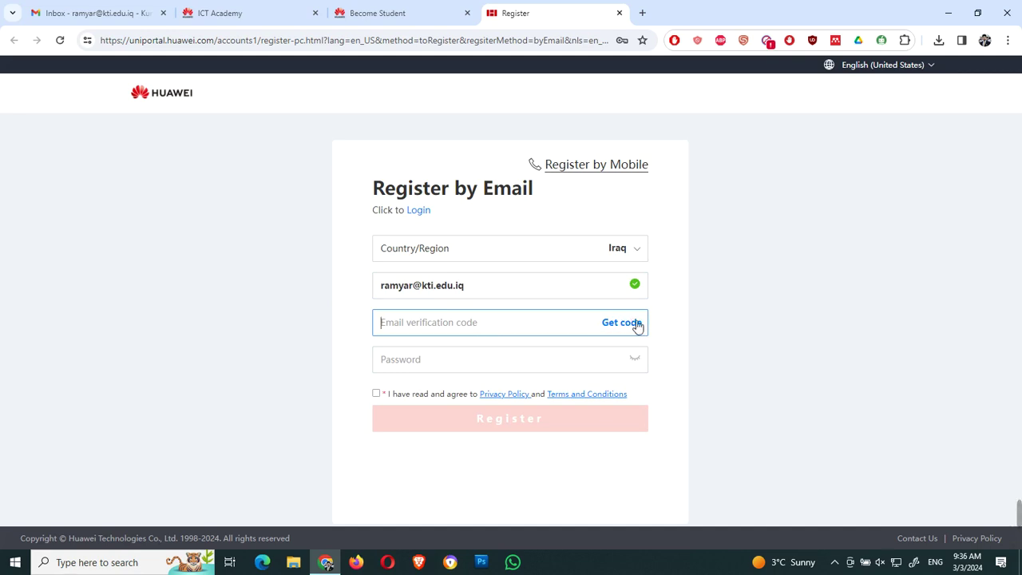
# Step: Request the e-mail code, solve the slider puzzle, then go to the Gmail inbox
pyautogui.click(627, 326)
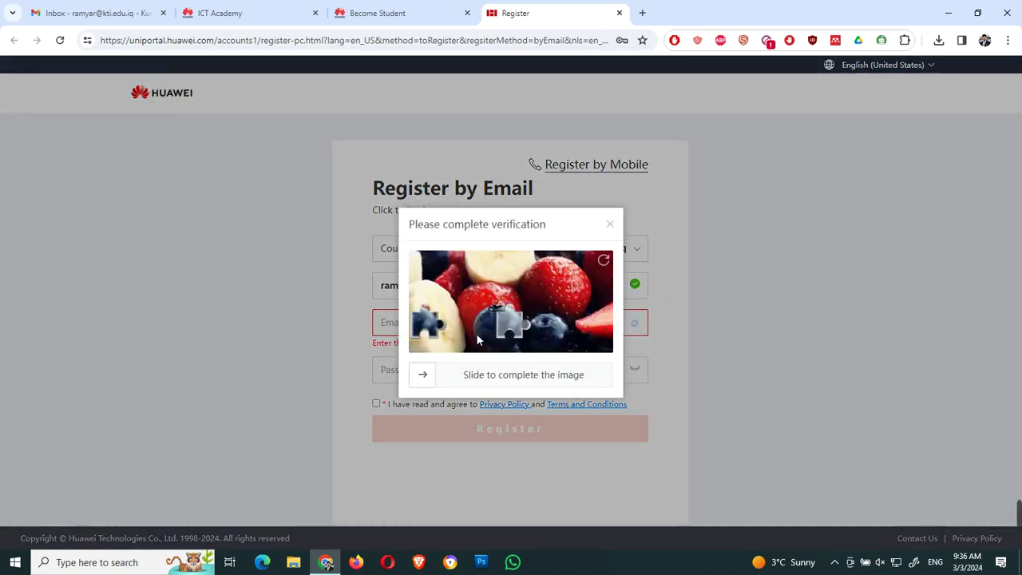
pyautogui.moveTo(424, 329); pyautogui.dragTo(515, 327)
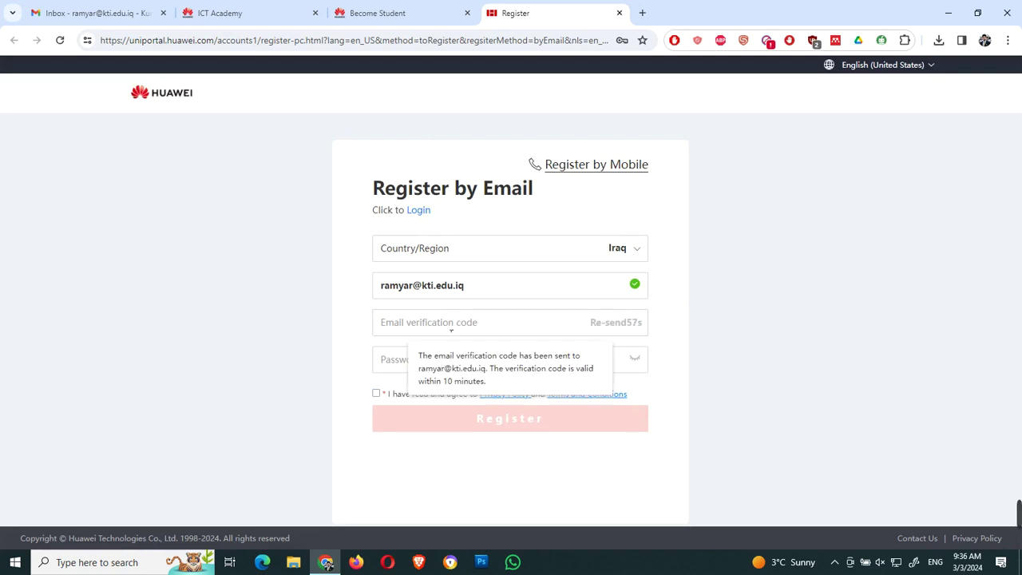
pyautogui.click(88, 13)
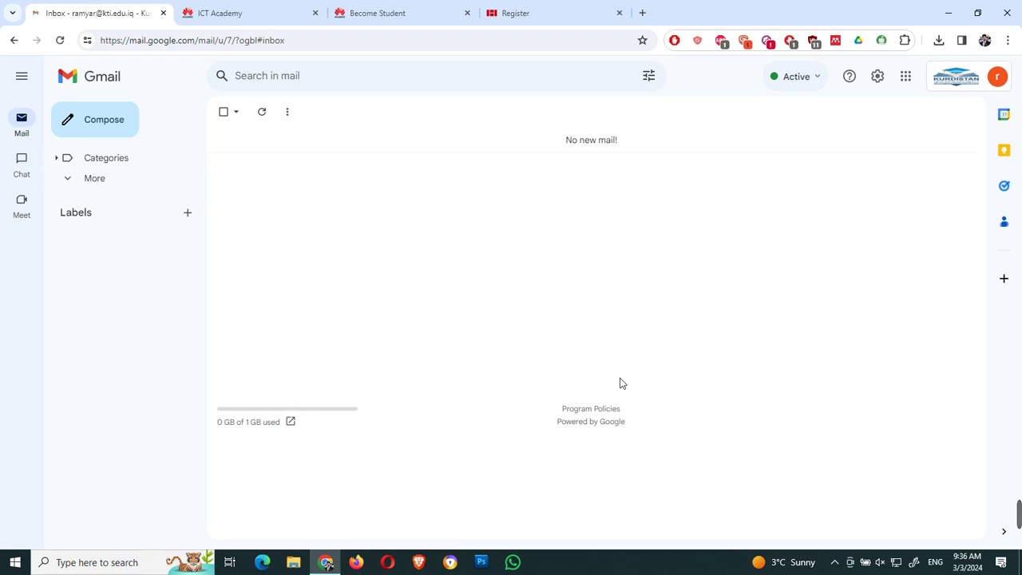
# Step: Open the HWSSO verification e-mail, copy the code and return to the Register tab
pyautogui.click(835, 562)
pyautogui.click(860, 535)
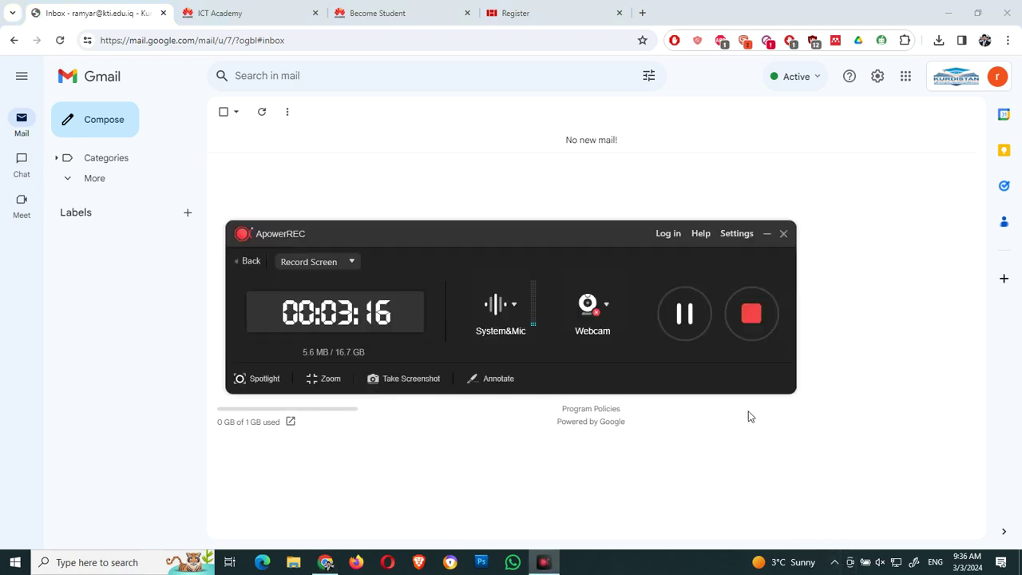
pyautogui.click(675, 335)
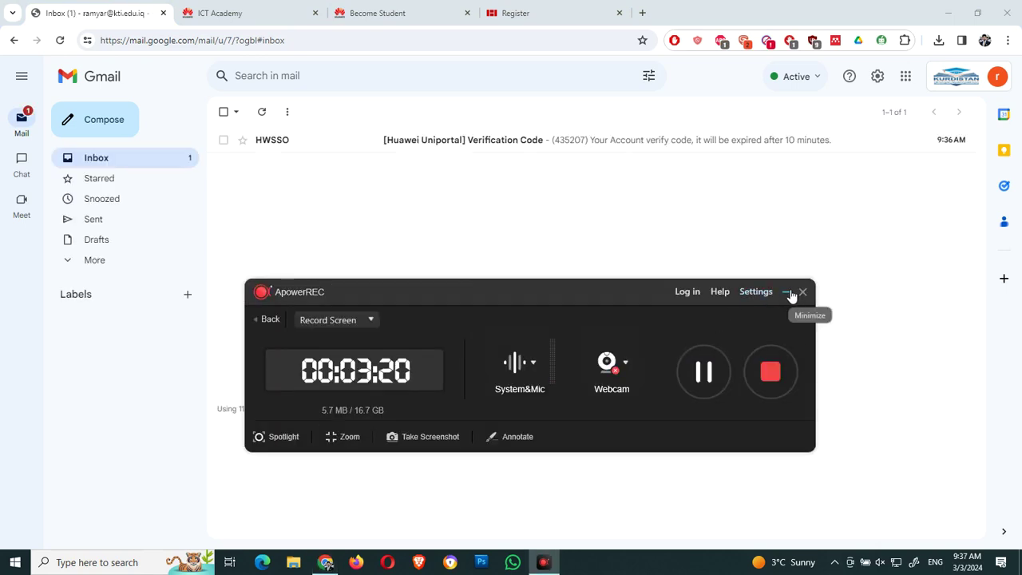
pyautogui.click(789, 294)
pyautogui.click(492, 142)
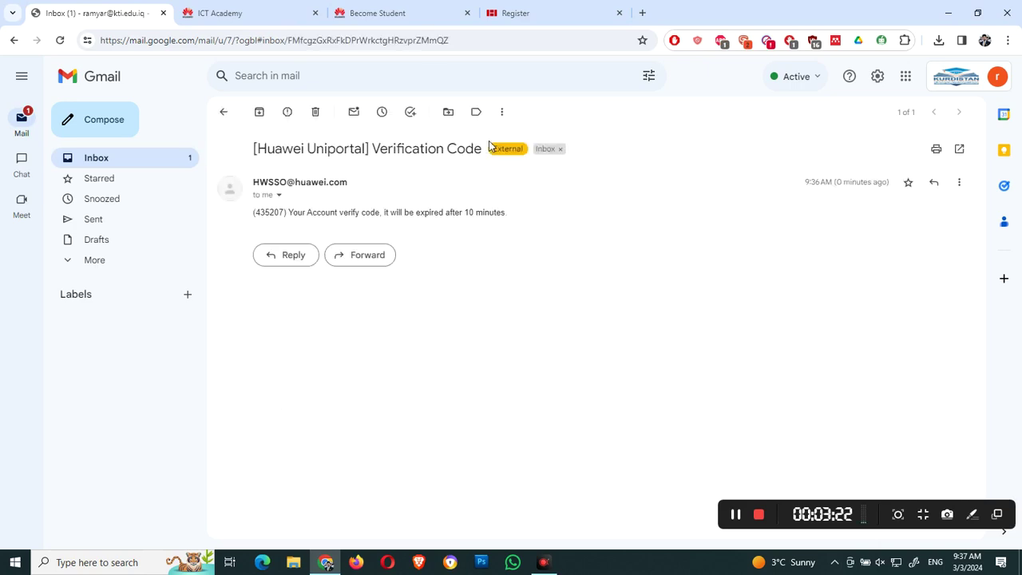
pyautogui.doubleClick(279, 214)
pyautogui.hotkey('ctrl', 'c')
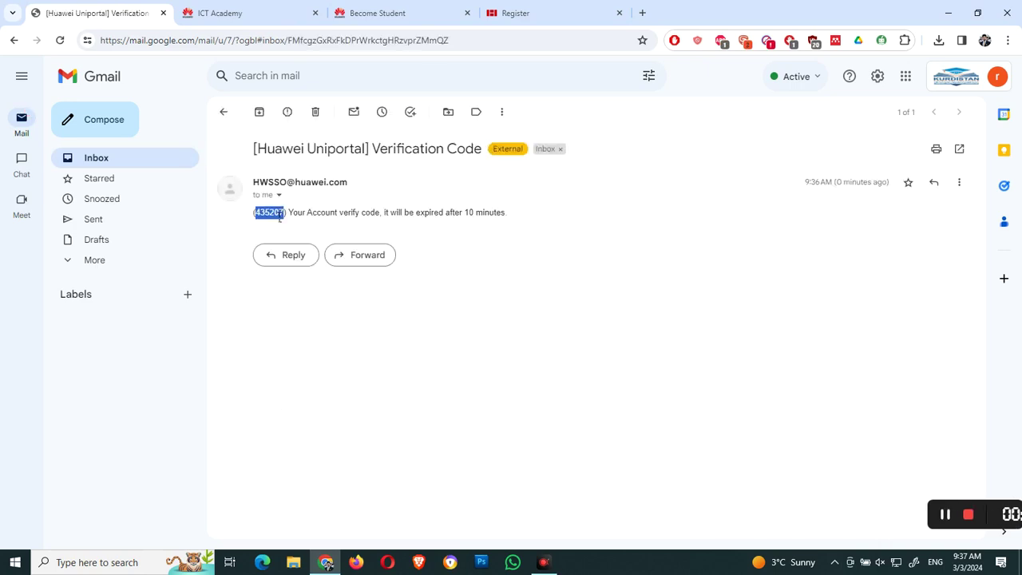
pyautogui.click(530, 13)
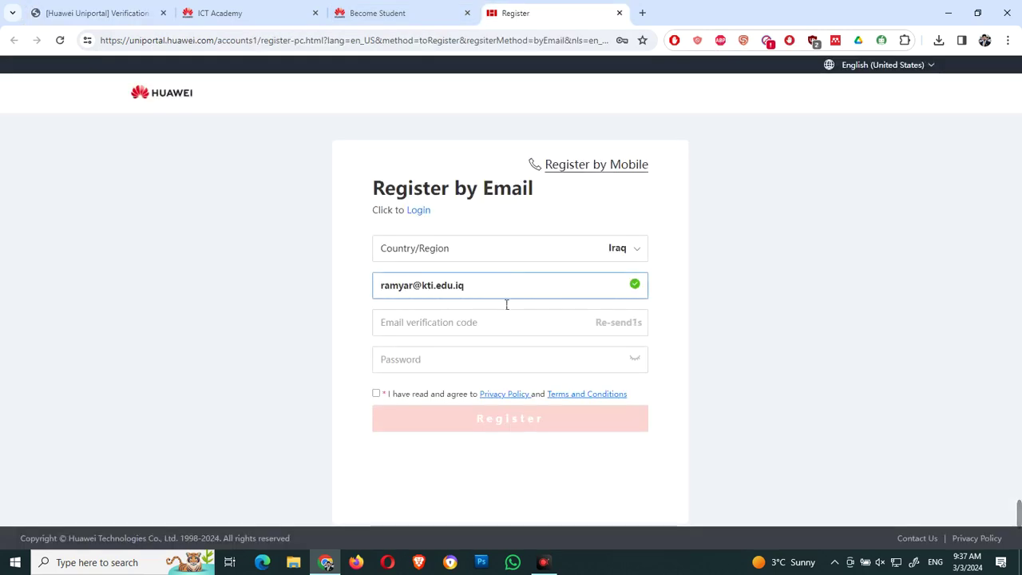
# Step: Paste the verification code and enter an account name, adding '.ab' after the in-use error
pyautogui.click(490, 327)
pyautogui.hotkey('ctrl', 'v')
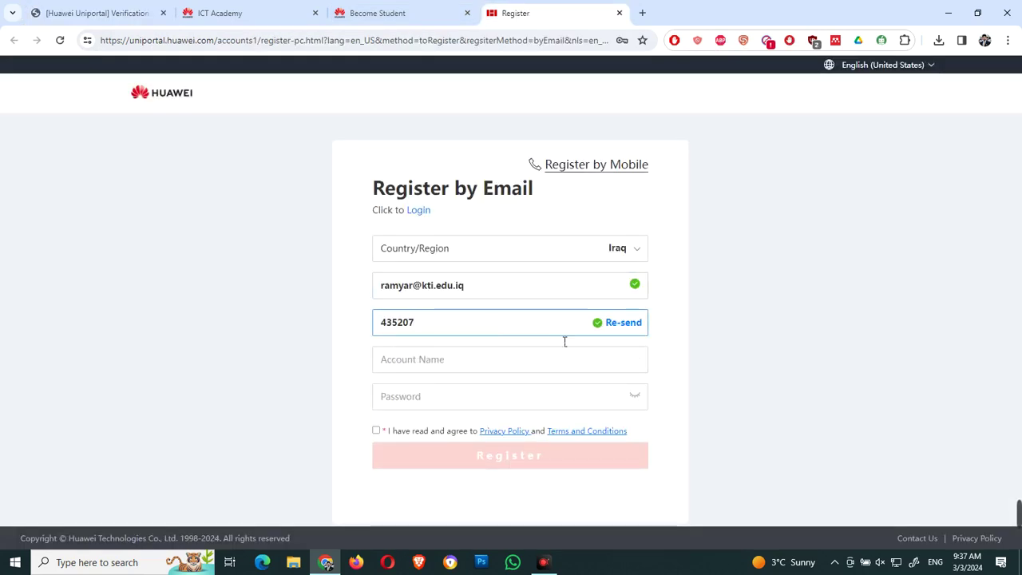
pyautogui.click(469, 365)
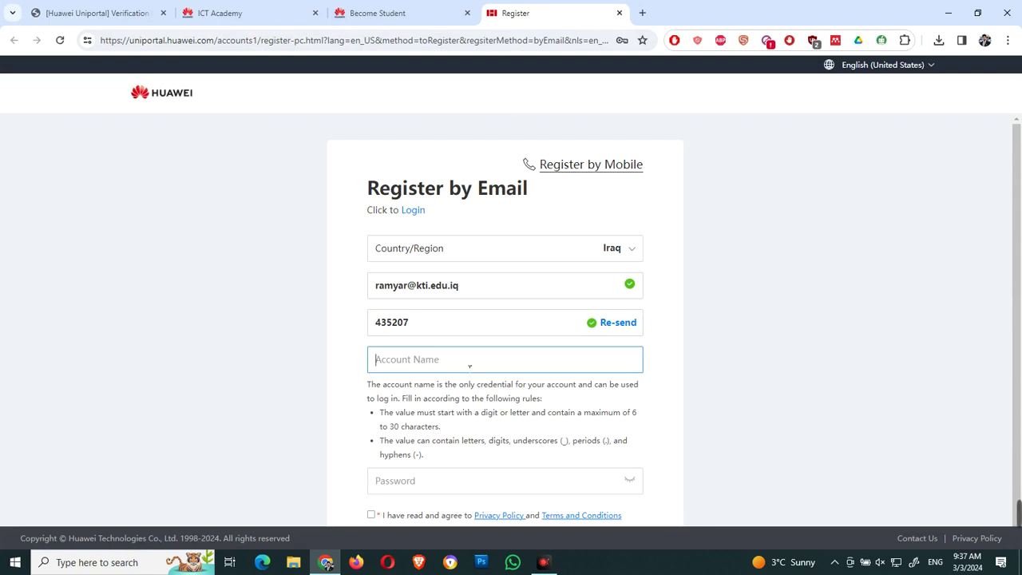
pyautogui.write('Ramyar')
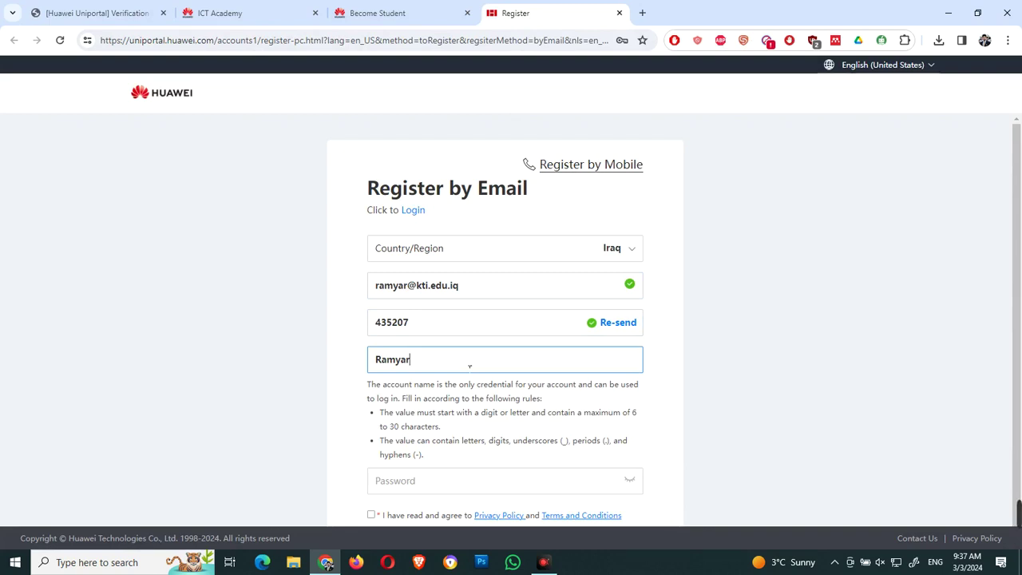
pyautogui.scroll(-1, 470, 366)
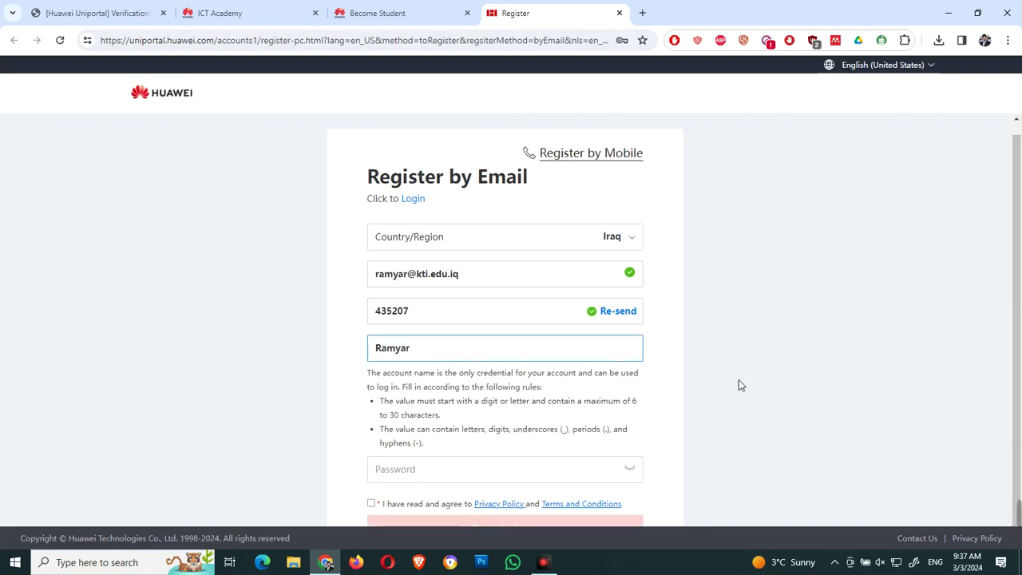
pyautogui.click(546, 477)
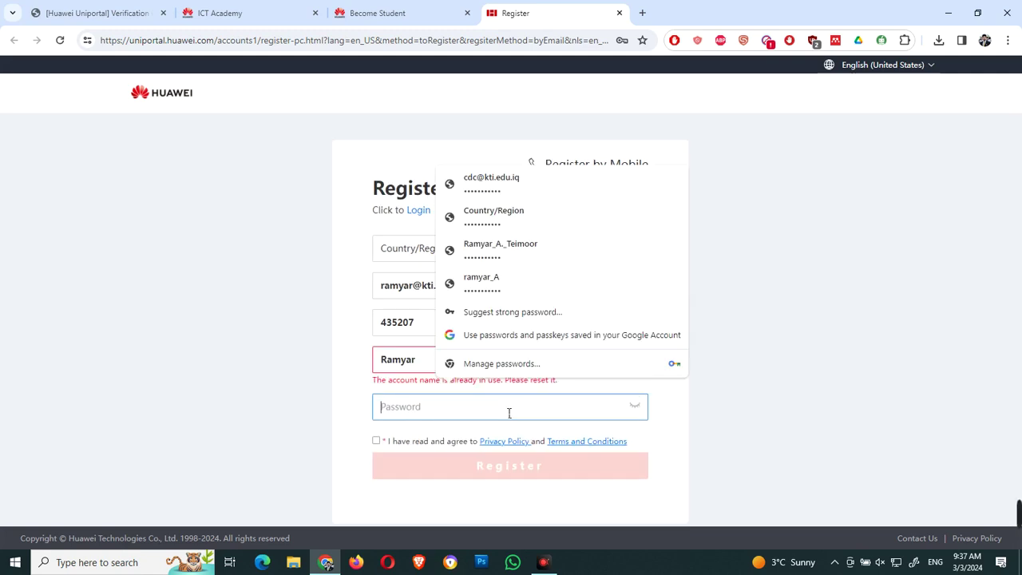
pyautogui.click(411, 366)
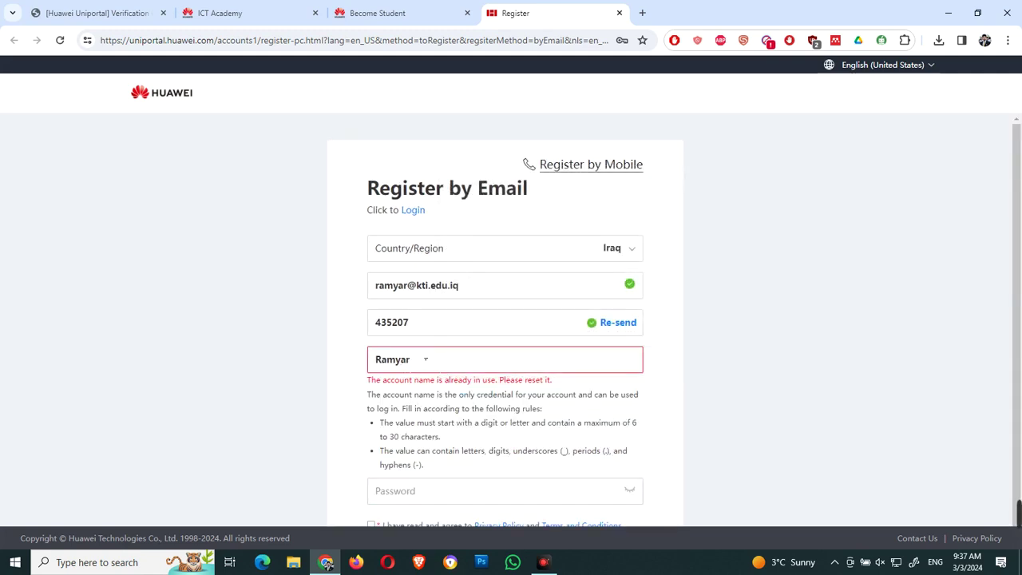
pyautogui.write('.ab')
# Step: Type a password into the password field
pyautogui.click(490, 492)
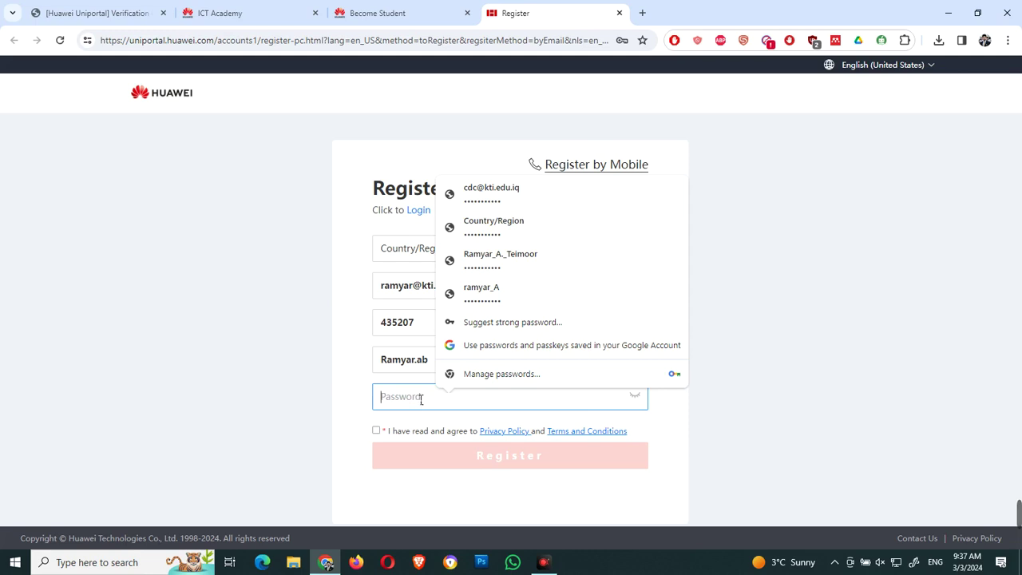
pyautogui.click(864, 388)
pyautogui.click(472, 401)
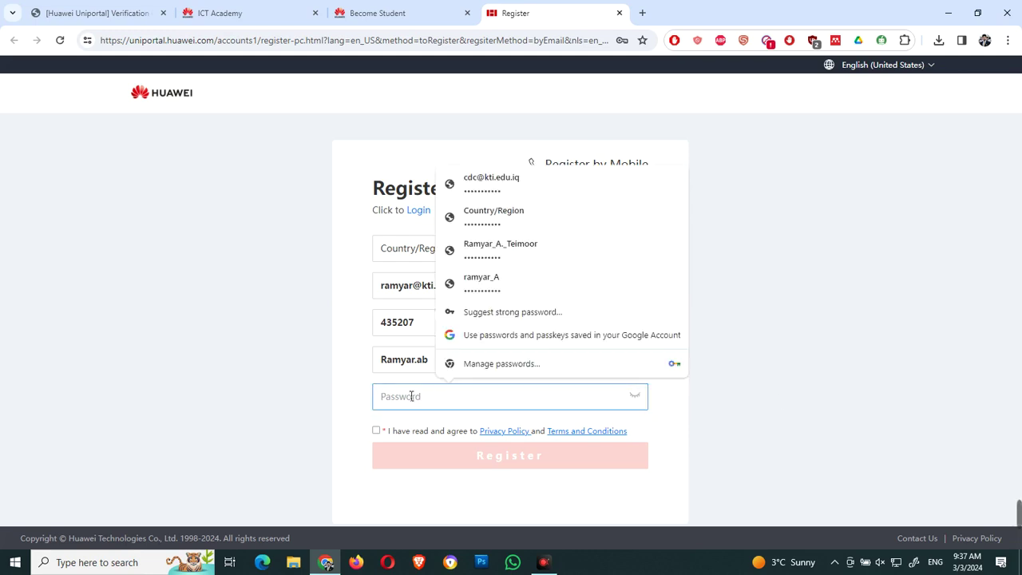
pyautogui.write('••')
pyautogui.press('BackSpace')
pyautogui.press('BackSpace')
pyautogui.write('••••••')
pyautogui.write('••')
# Step: Accept the privacy policy and terms and retype the rejected password
pyautogui.click(376, 430)
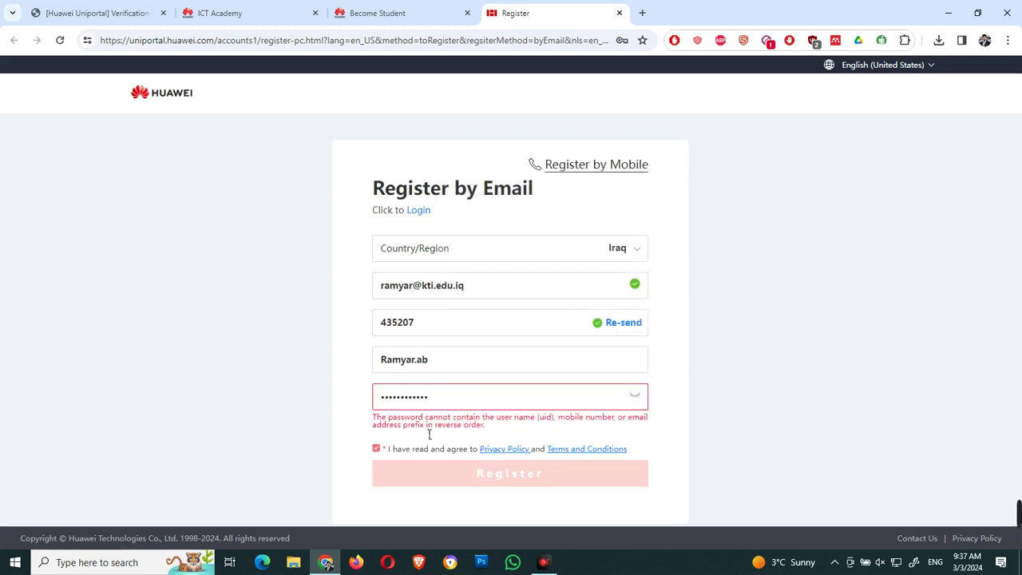
pyautogui.moveTo(440, 397); pyautogui.dragTo(351, 393)
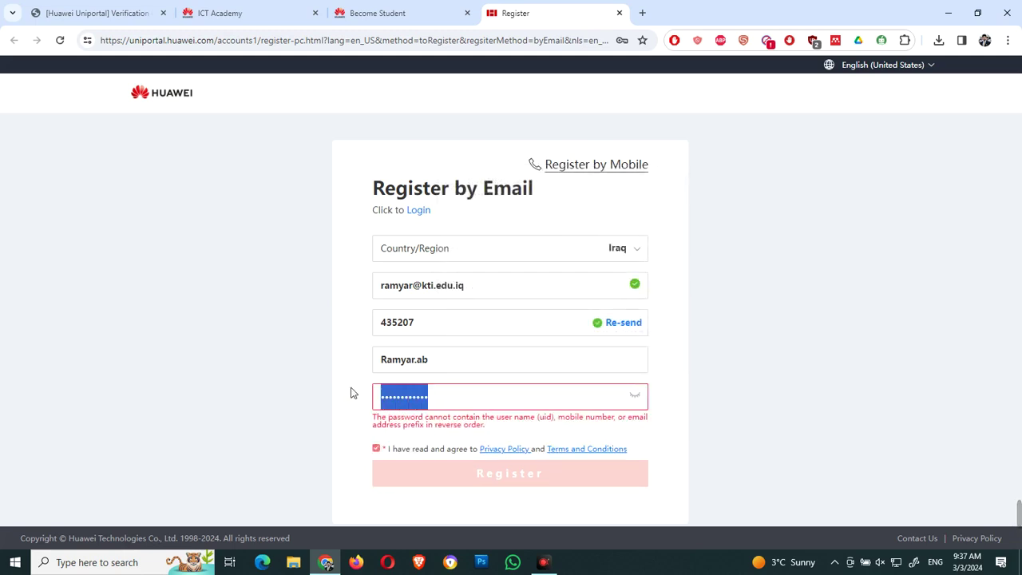
pyautogui.write('••')
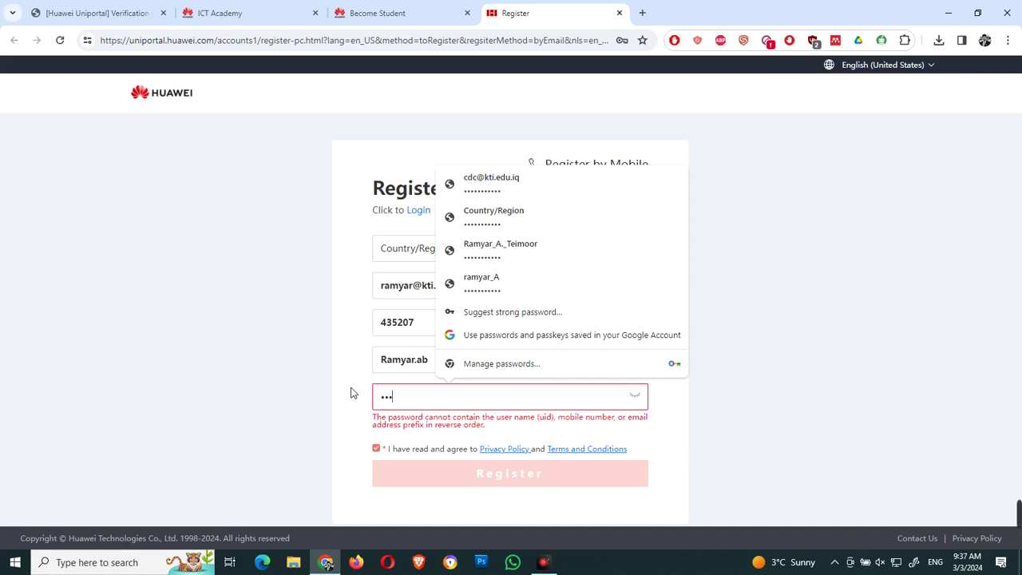
pyautogui.write('••••')
pyautogui.press('BackSpace')
pyautogui.press('BackSpace')
pyautogui.press('BackSpace')
pyautogui.press('BackSpace')
pyautogui.write('•••••••••')
pyautogui.click(343, 425)
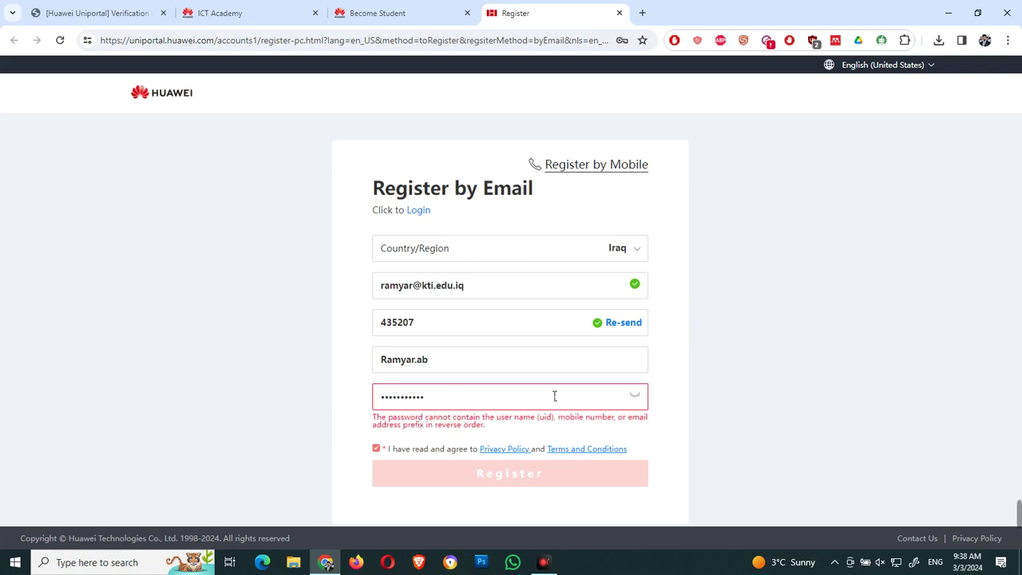
# Step: Replace it with an acceptable password and submit the email registration
pyautogui.moveTo(555, 396); pyautogui.dragTo(282, 391)
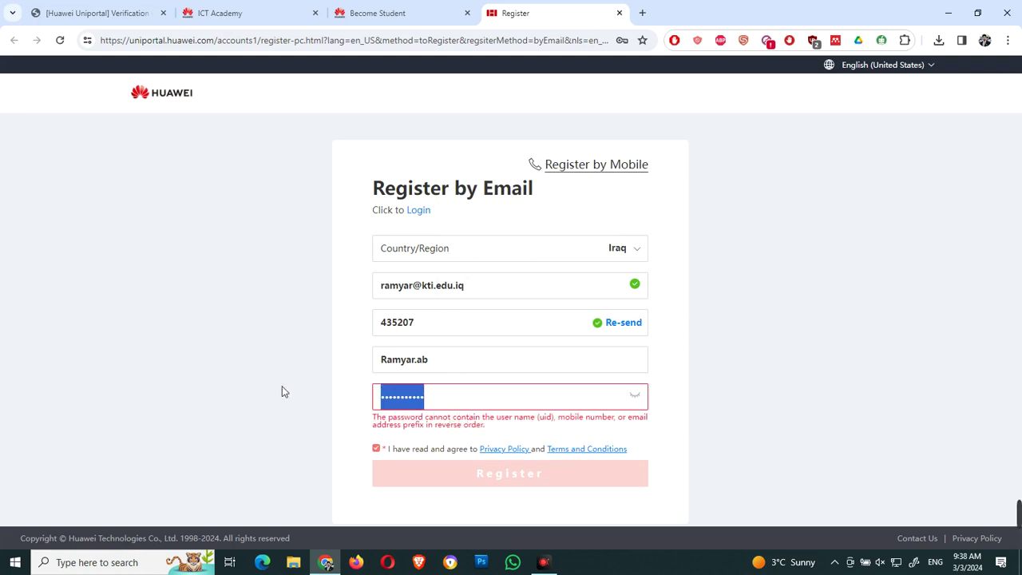
pyautogui.write('••••')
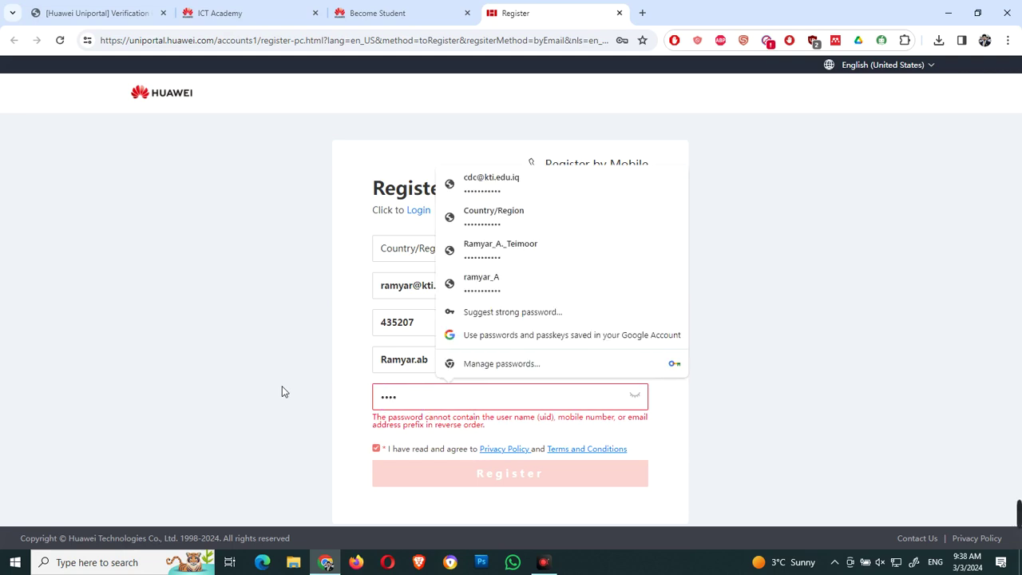
pyautogui.write('•••')
pyautogui.press('BackSpace')
pyautogui.press('BackSpace')
pyautogui.press('BackSpace')
pyautogui.press('BackSpace')
pyautogui.press('BackSpace')
pyautogui.press('BackSpace')
pyautogui.press('BackSpace')
pyautogui.write('•••••••••••')
pyautogui.click(351, 422)
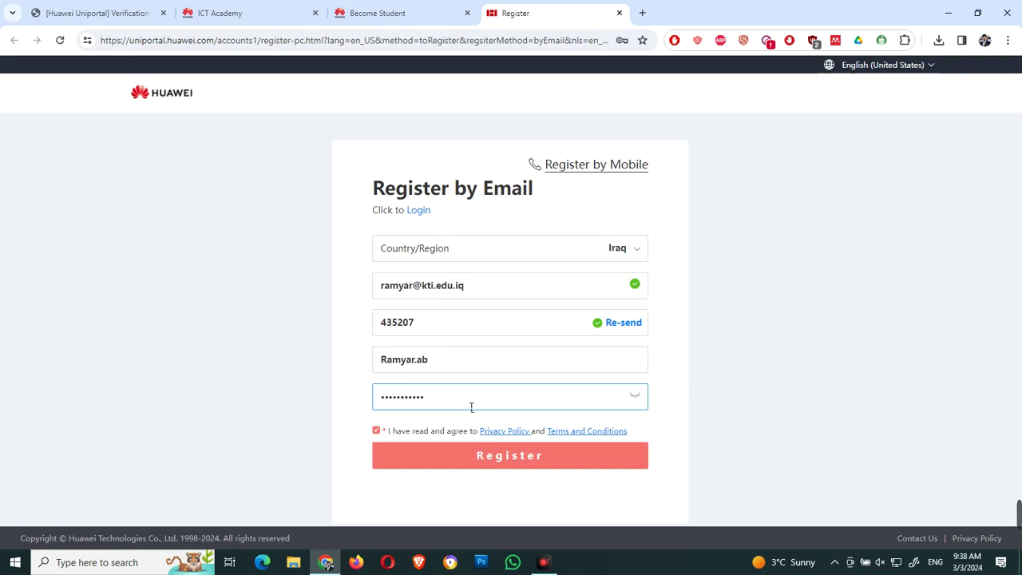
pyautogui.click(509, 464)
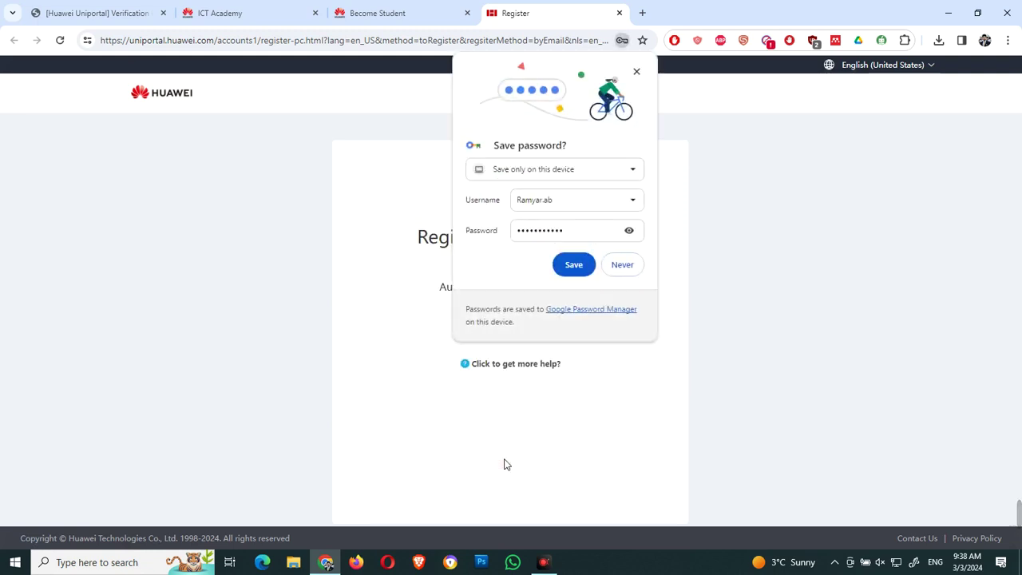
# Step: Save the new password in Chrome and go back to the ICT Academy Become Student tab
pyautogui.click(564, 269)
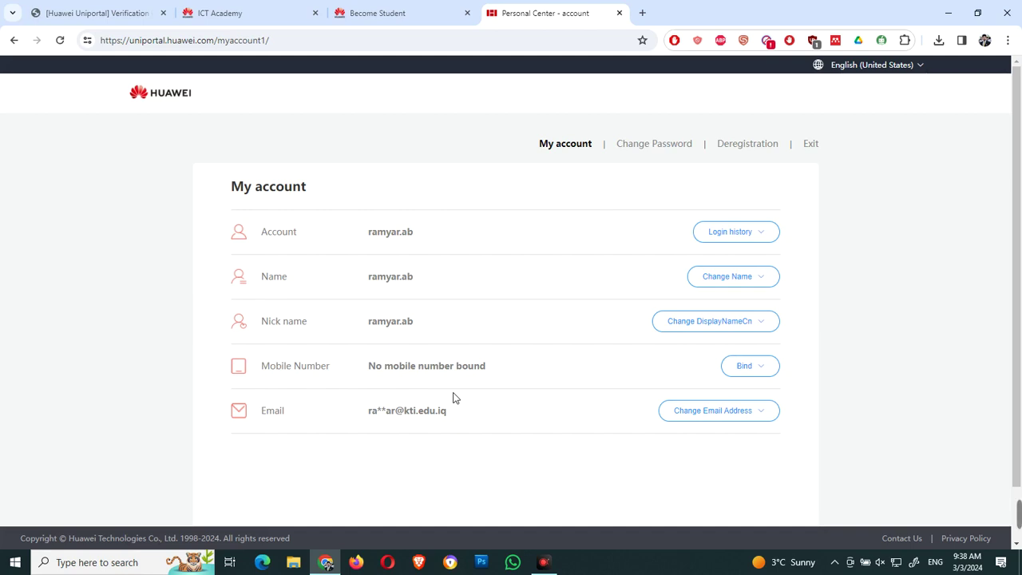
pyautogui.click(263, 10)
pyautogui.click(414, 7)
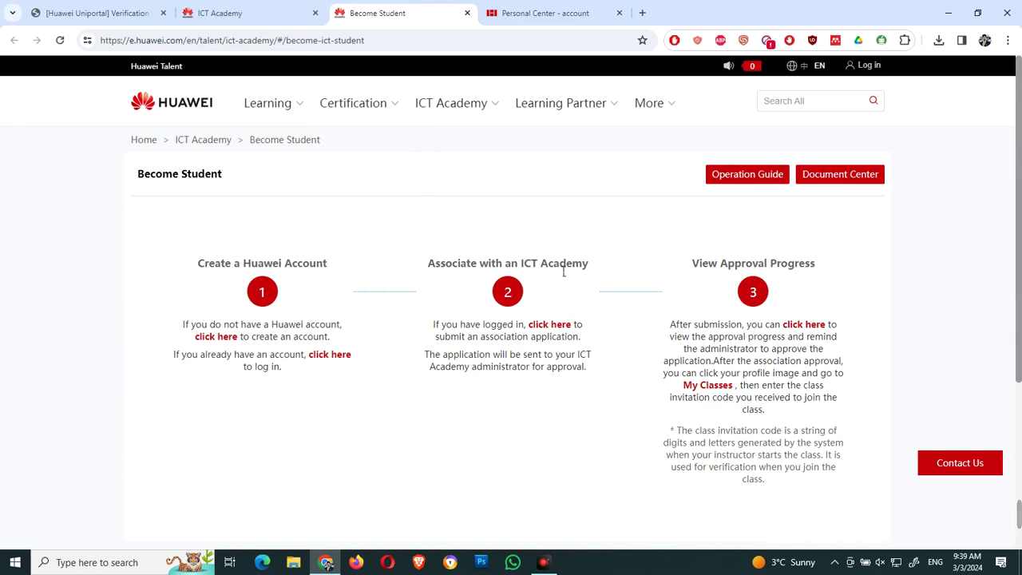
# Step: Log in through step 2's link and agree to the updated Privacy Statement
pyautogui.click(556, 329)
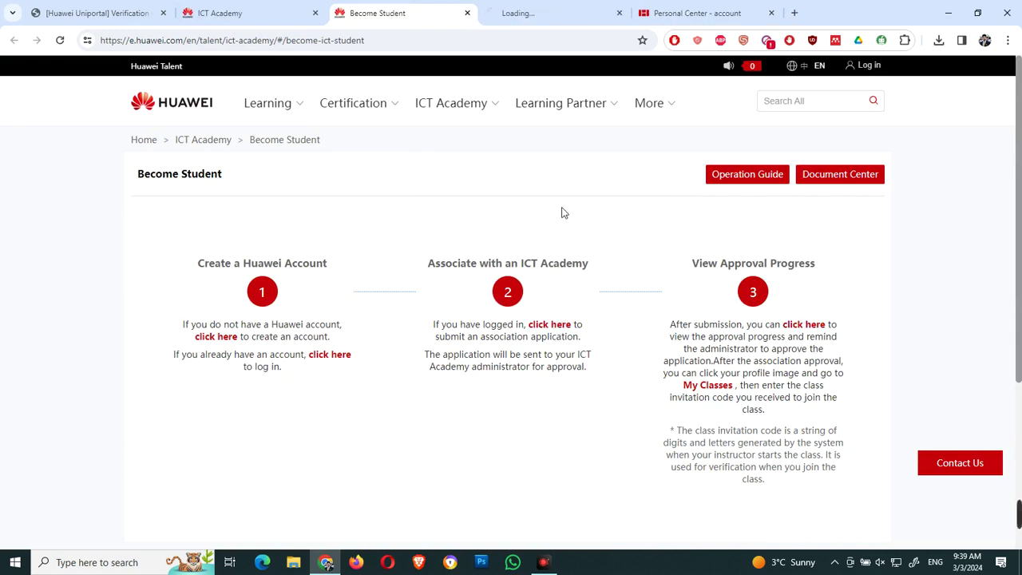
pyautogui.click(542, 11)
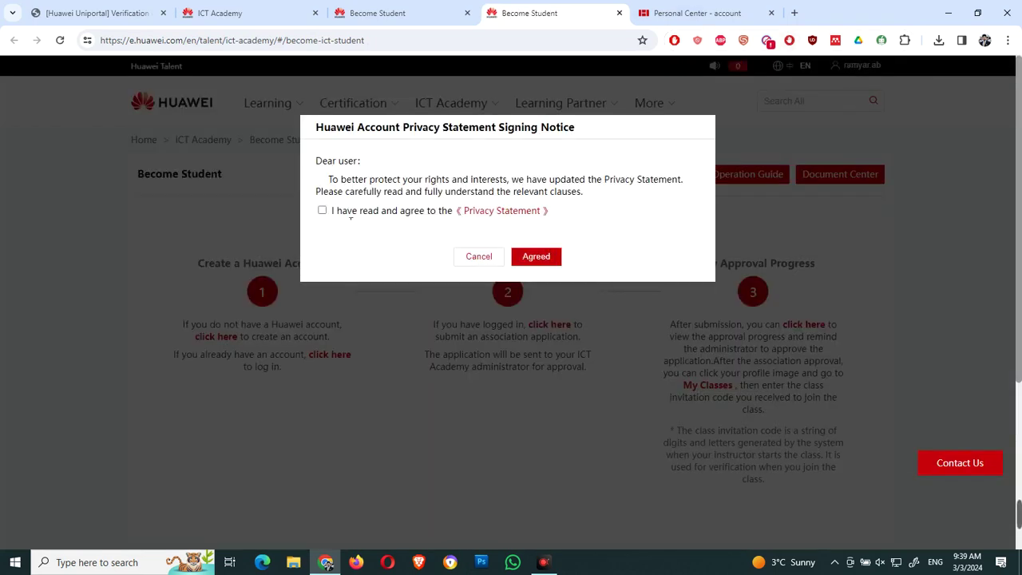
pyautogui.click(322, 210)
pyautogui.click(553, 257)
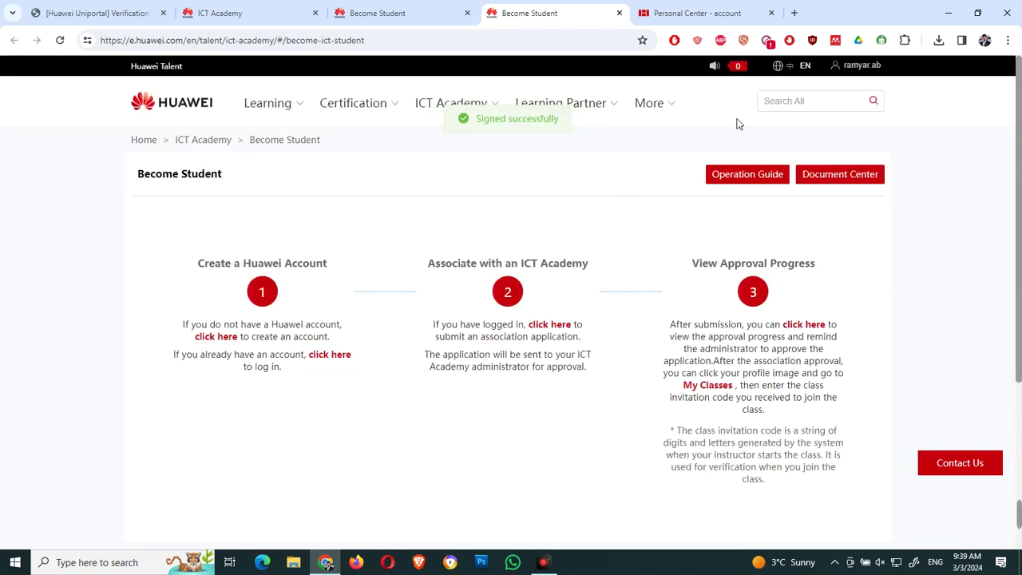
pyautogui.moveTo(861, 69)
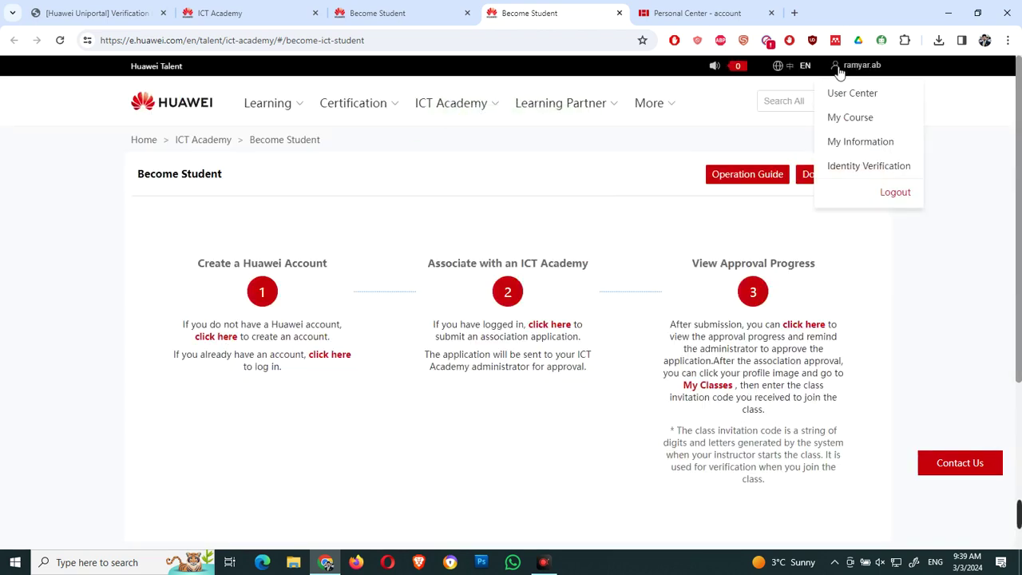
# Step: From the signed-in Become Student page, choose My Information under the user name menu
pyautogui.hotkey('ctrl', 'shift', 'Tab')
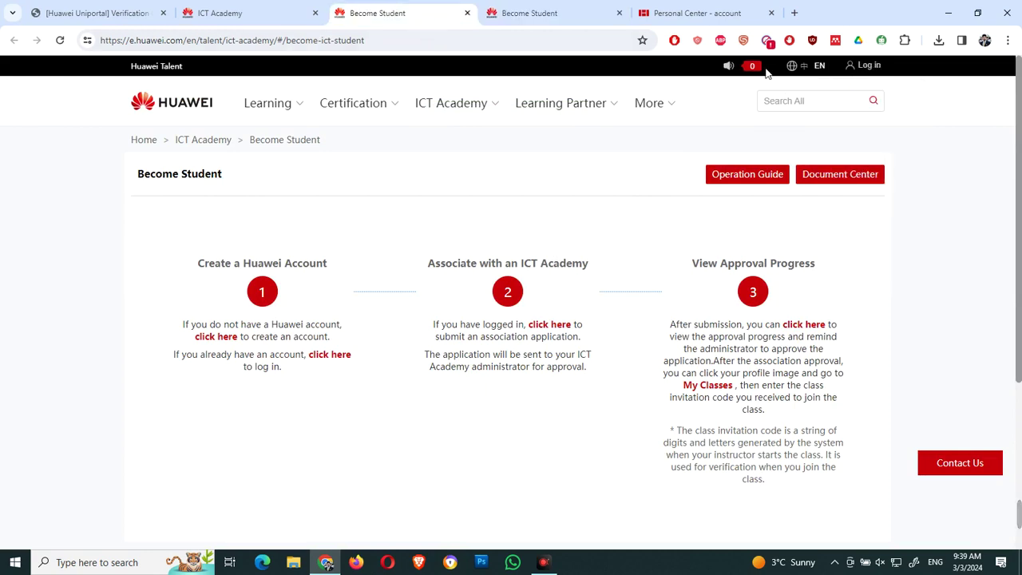
pyautogui.click(511, 13)
pyautogui.moveTo(877, 70)
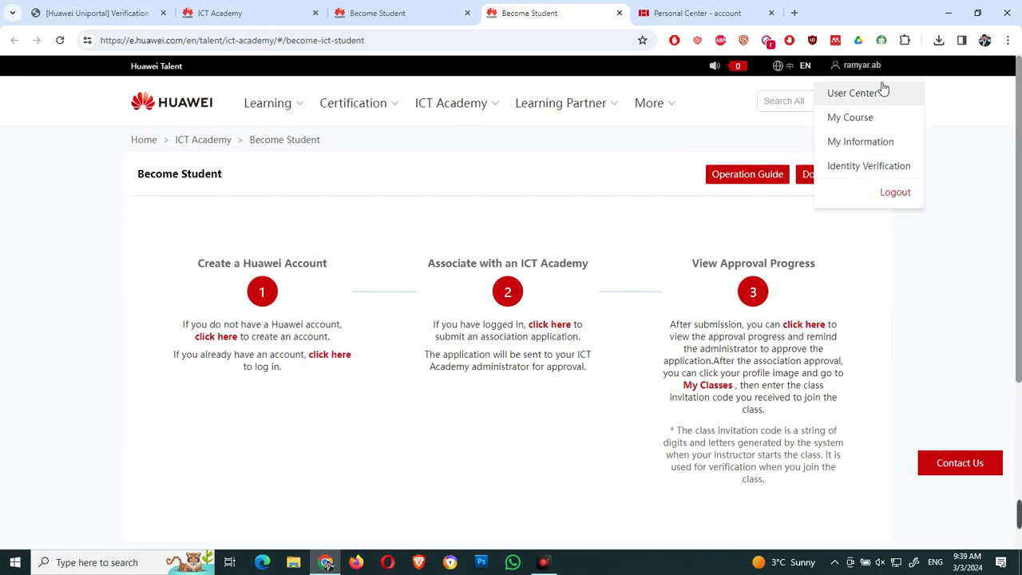
pyautogui.click(861, 142)
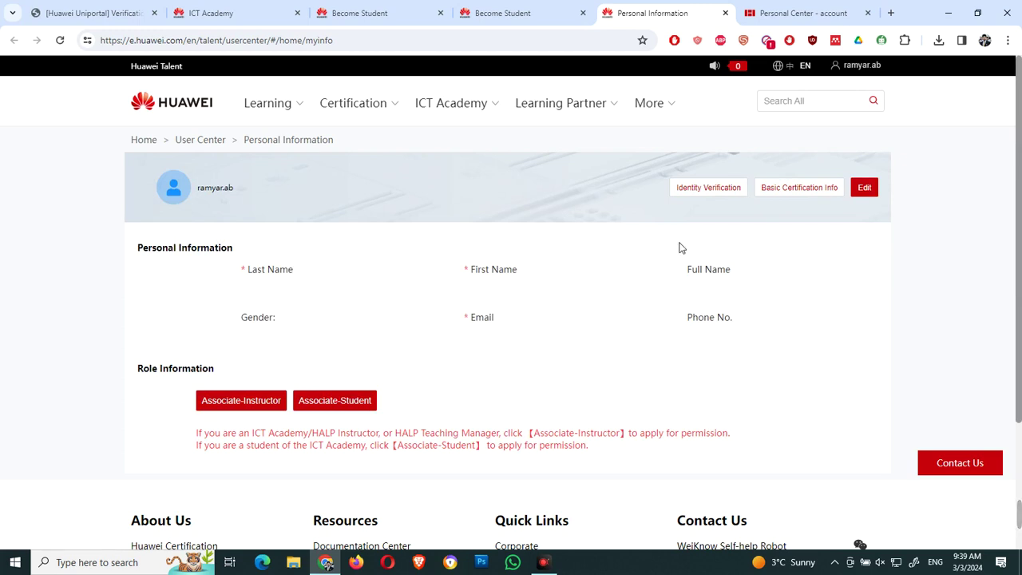
# Step: Make the personal information editable and enter the account holder's last and first names
pyautogui.click(866, 188)
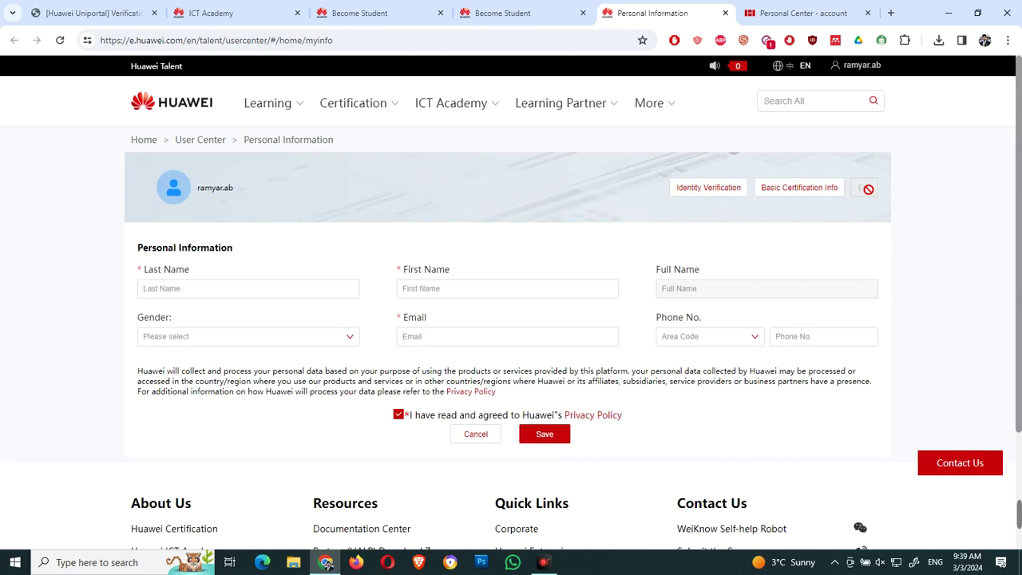
pyautogui.click(203, 292)
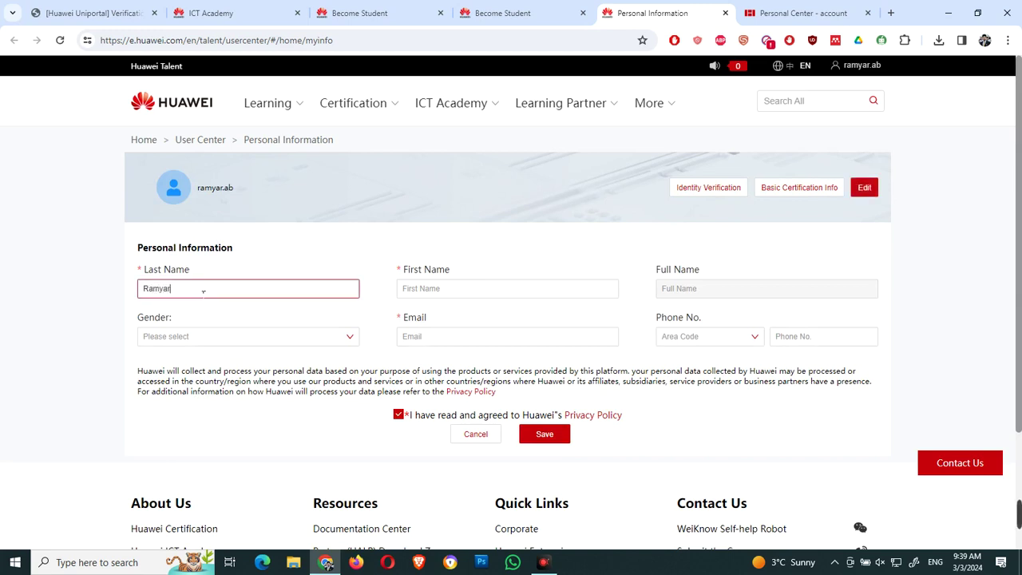
pyautogui.click(426, 296)
pyautogui.moveTo(343, 290); pyautogui.dragTo(34, 299)
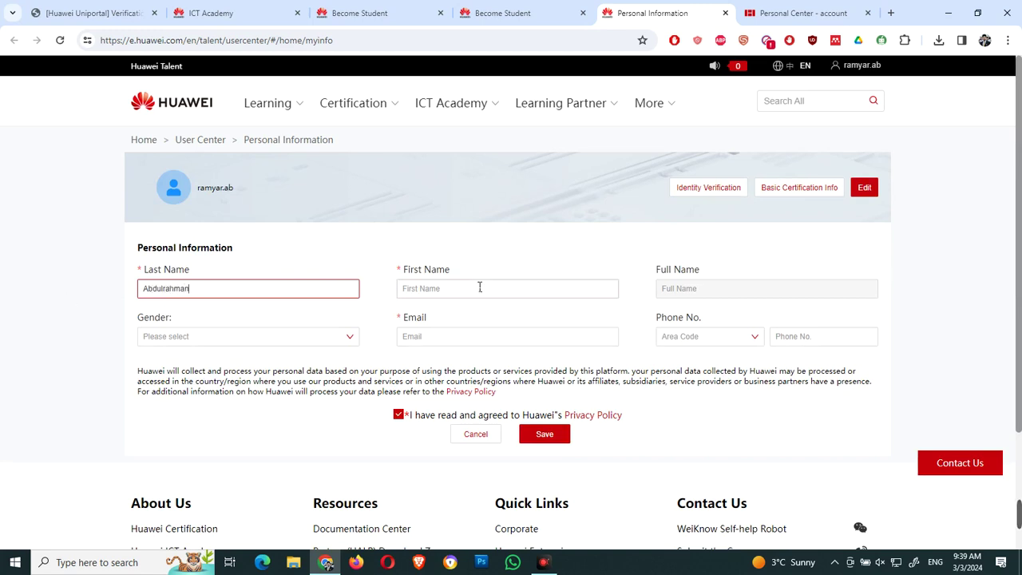
pyautogui.click(479, 287)
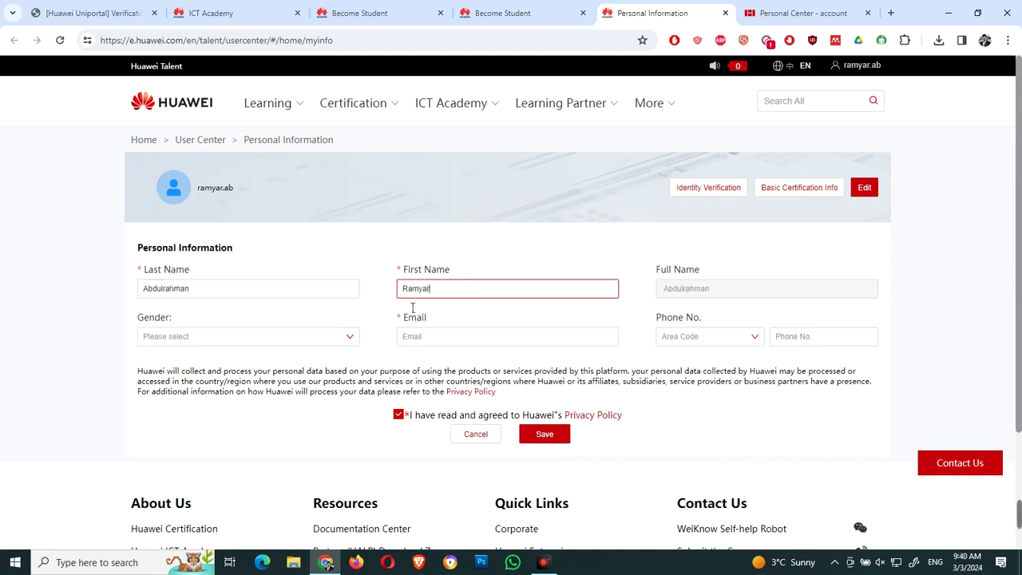
# Step: Set gender to Male, enter the account's e-mail address and save
pyautogui.click(345, 340)
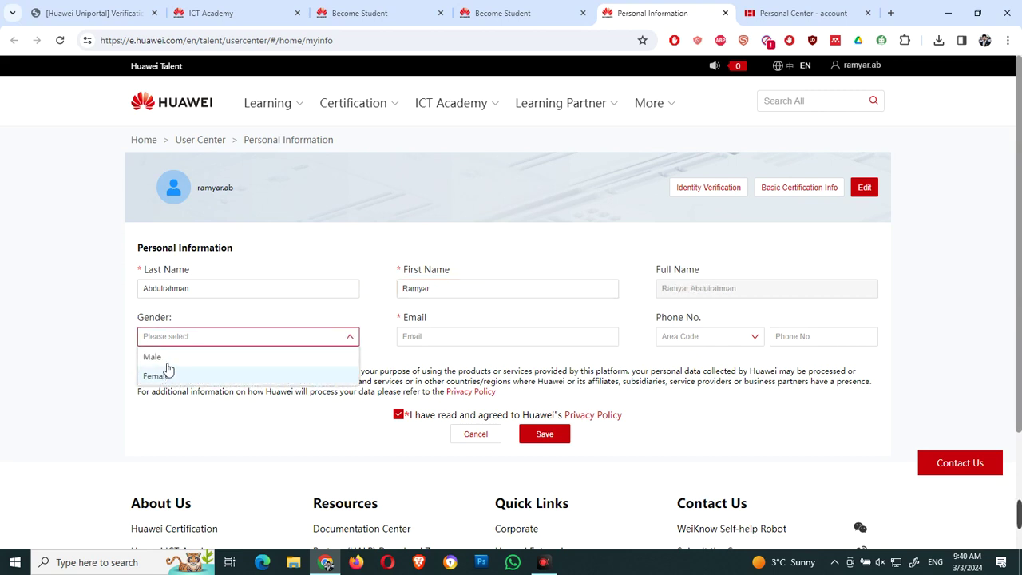
pyautogui.click(156, 357)
pyautogui.click(462, 342)
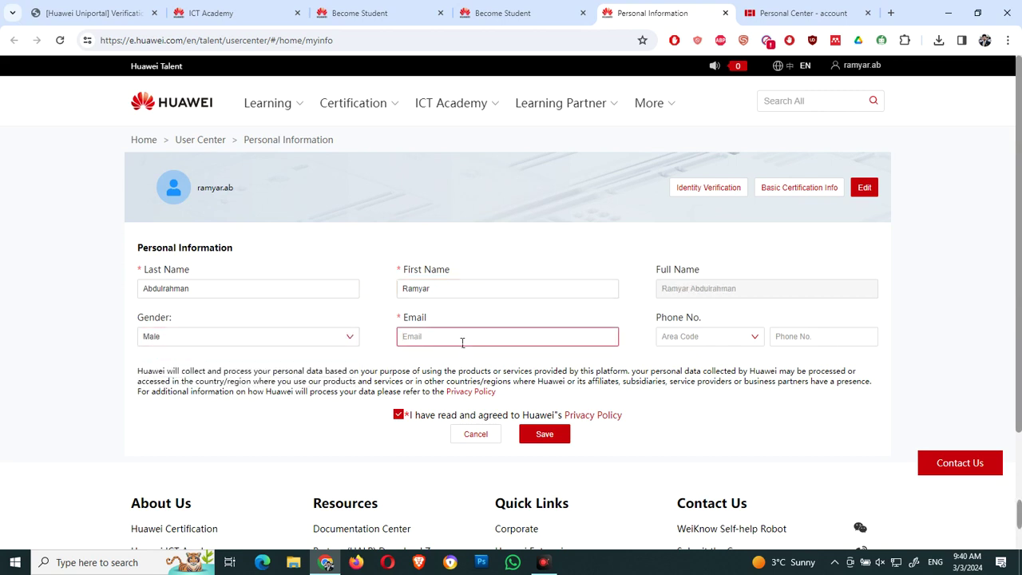
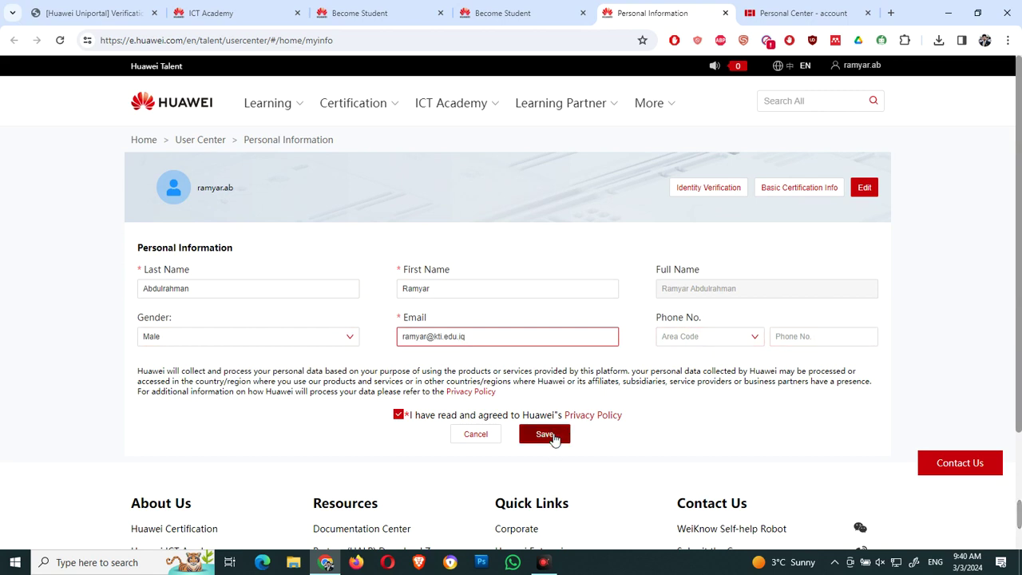
pyautogui.click(551, 435)
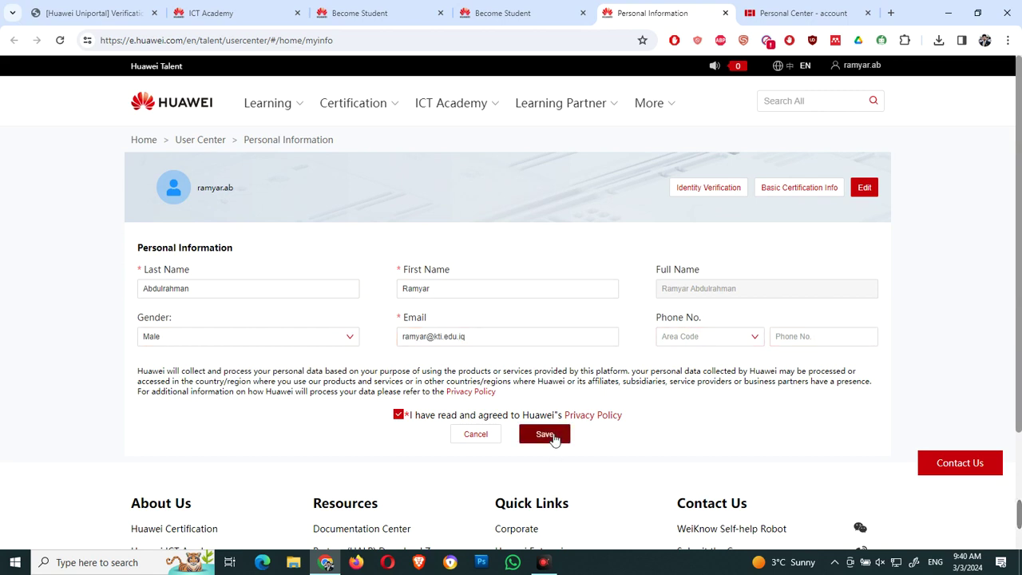
pyautogui.click(551, 435)
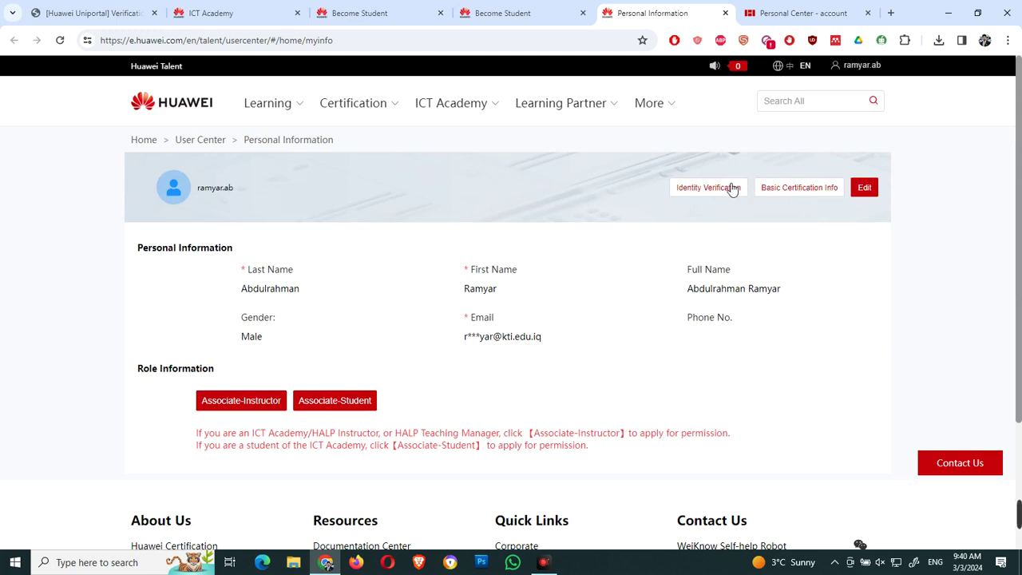
# Step: Open the Basic Certification Info form, enter the last and first names, and choose Iraq
pyautogui.click(787, 192)
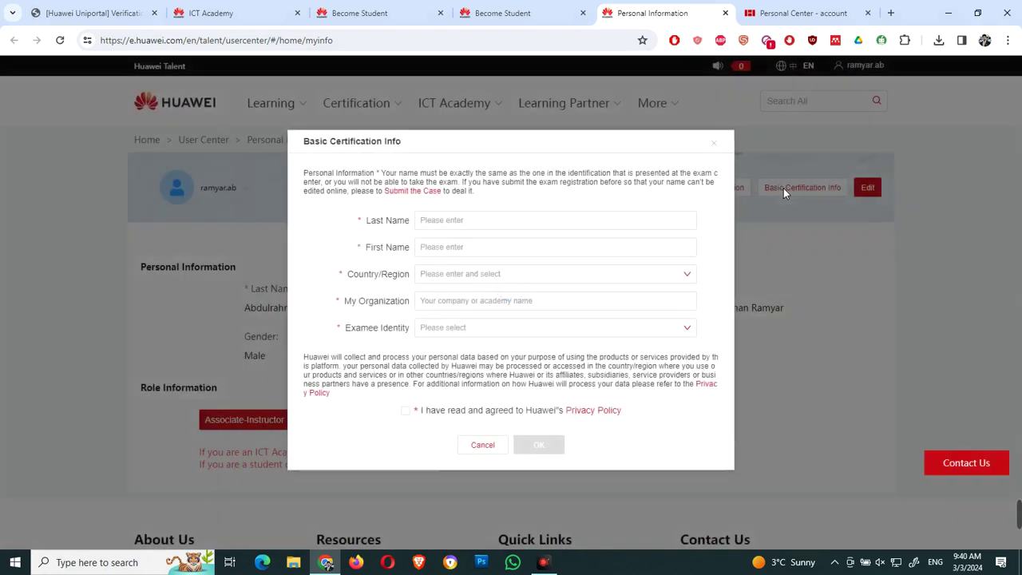
pyautogui.click(544, 229)
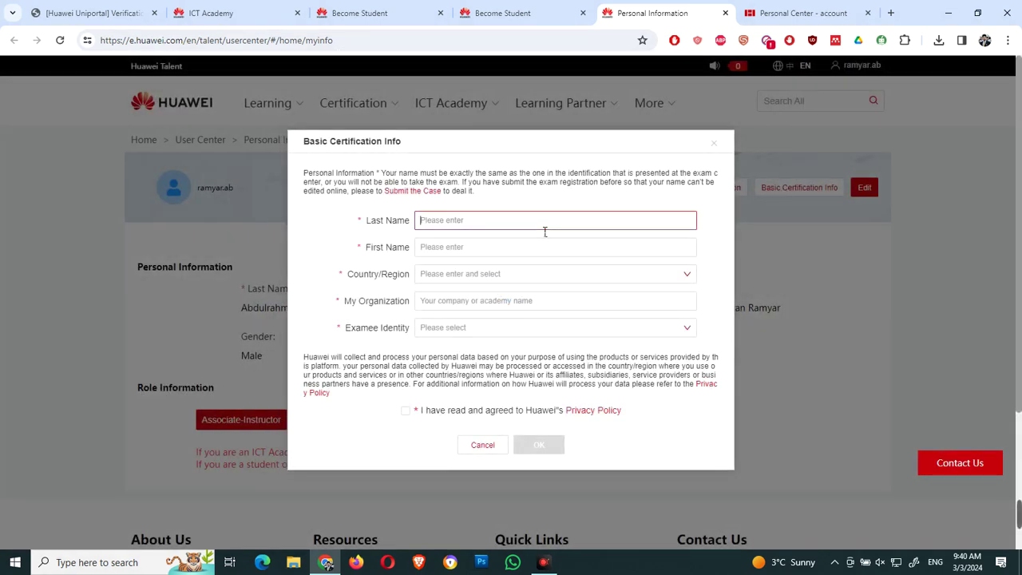
pyautogui.click(468, 250)
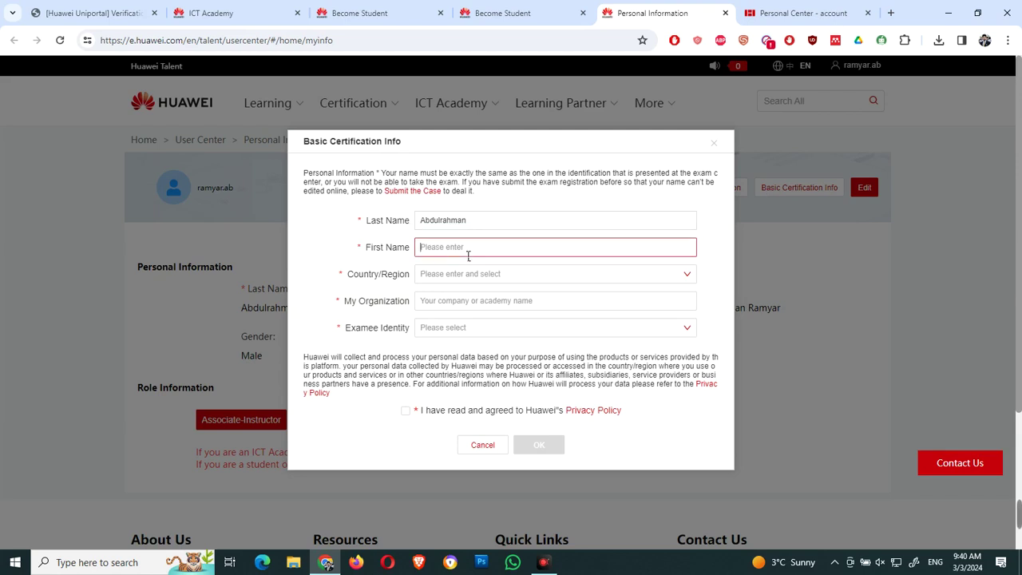
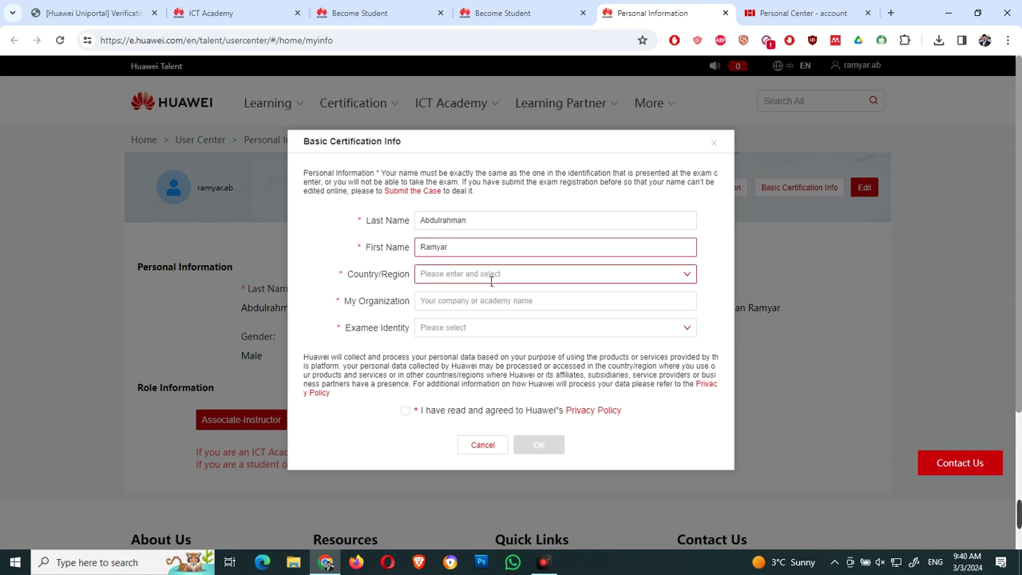
pyautogui.click(491, 276)
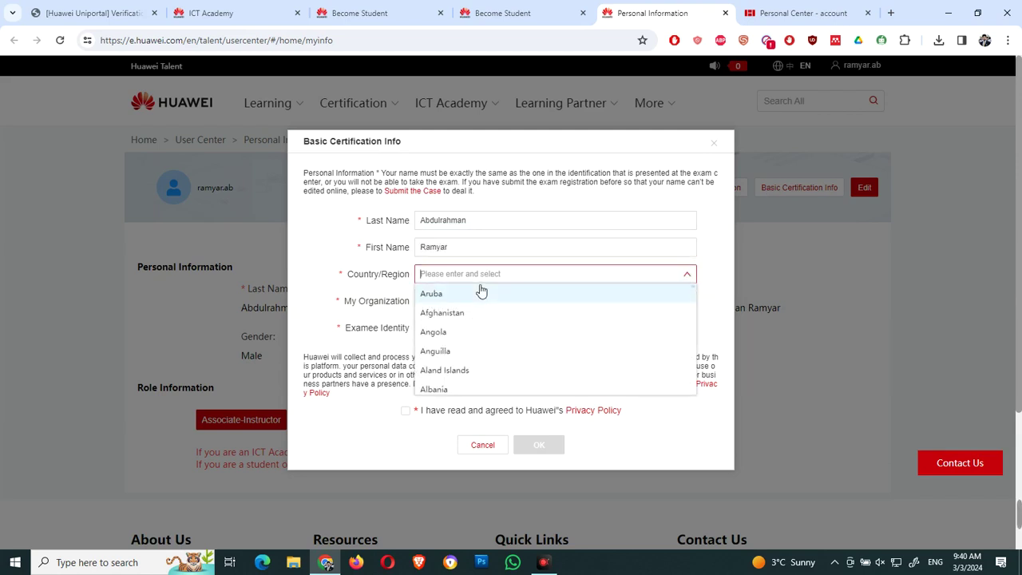
pyautogui.write('iraq')
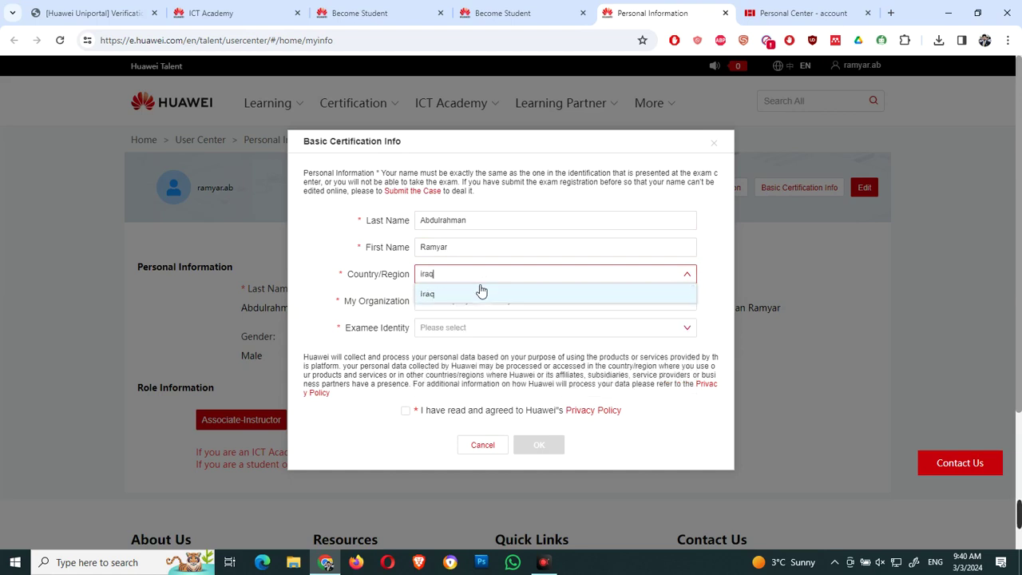
pyautogui.click(457, 295)
# Step: Enter Kurdistan Technical Institute as organization, identity Huawei Partner, accept privacy policy and confirm
pyautogui.click(493, 307)
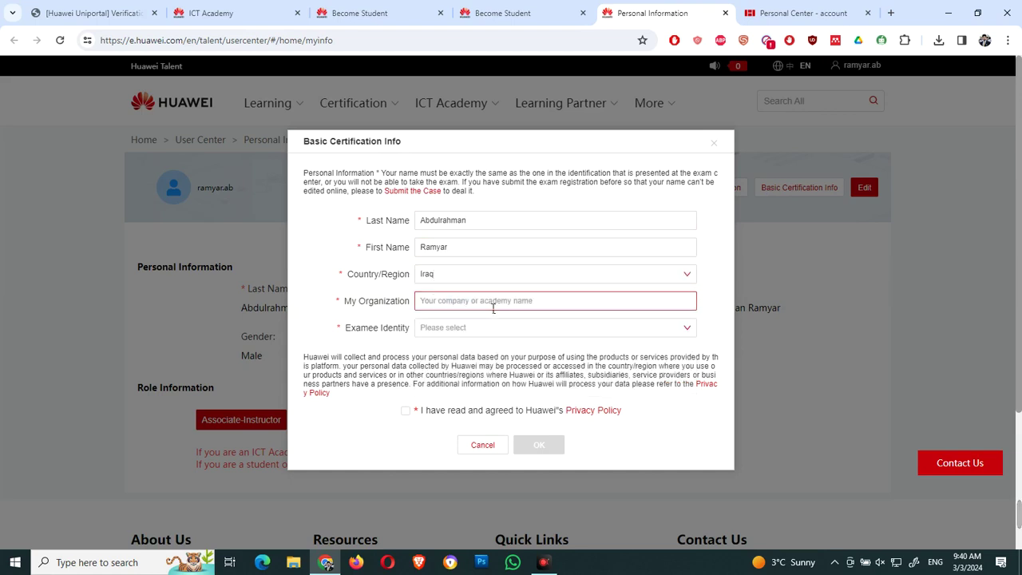
pyautogui.write('Kurdistn')
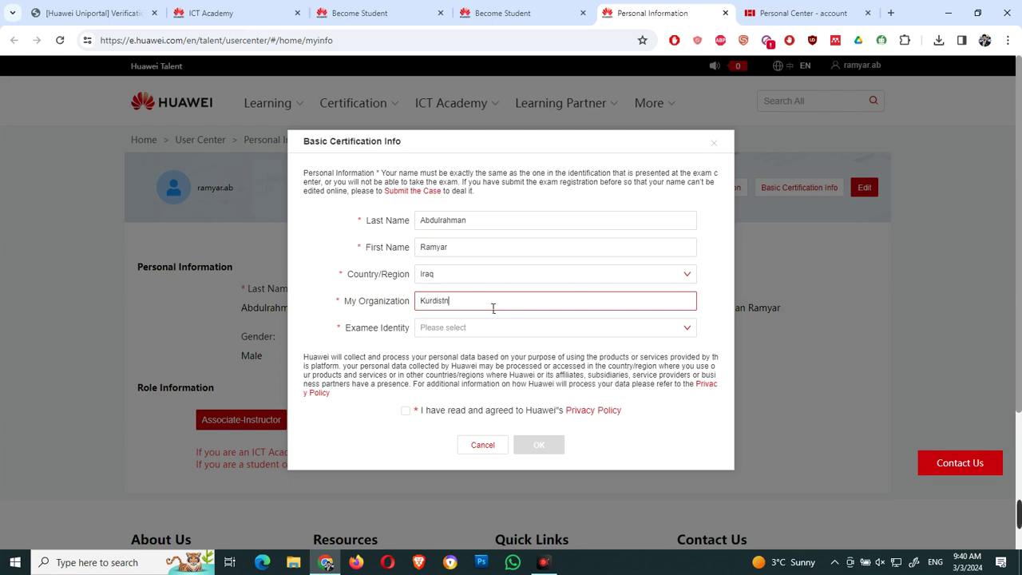
pyautogui.press('BackSpace')
pyautogui.write('an Technical Institute')
pyautogui.click(531, 329)
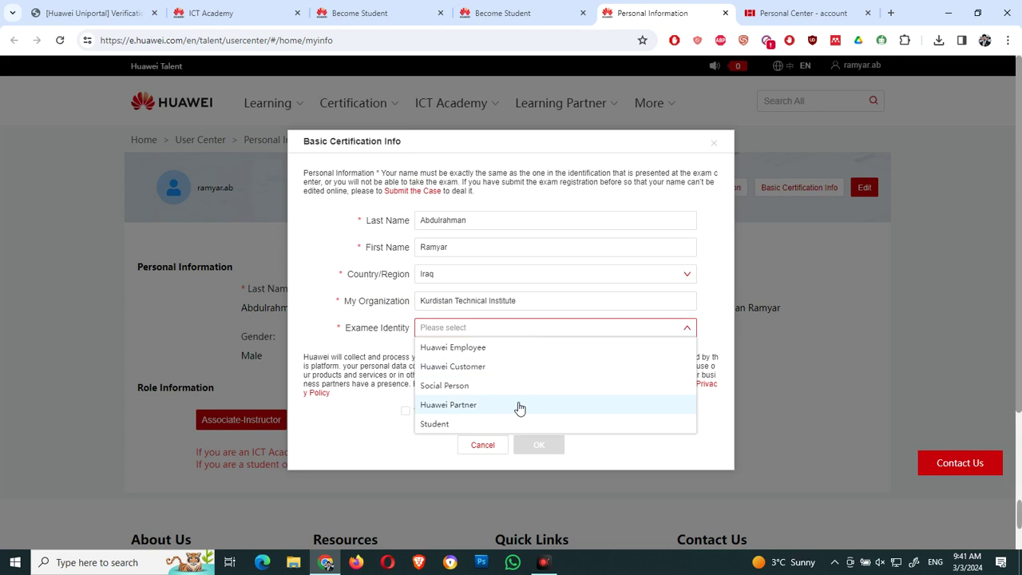
pyautogui.click(519, 407)
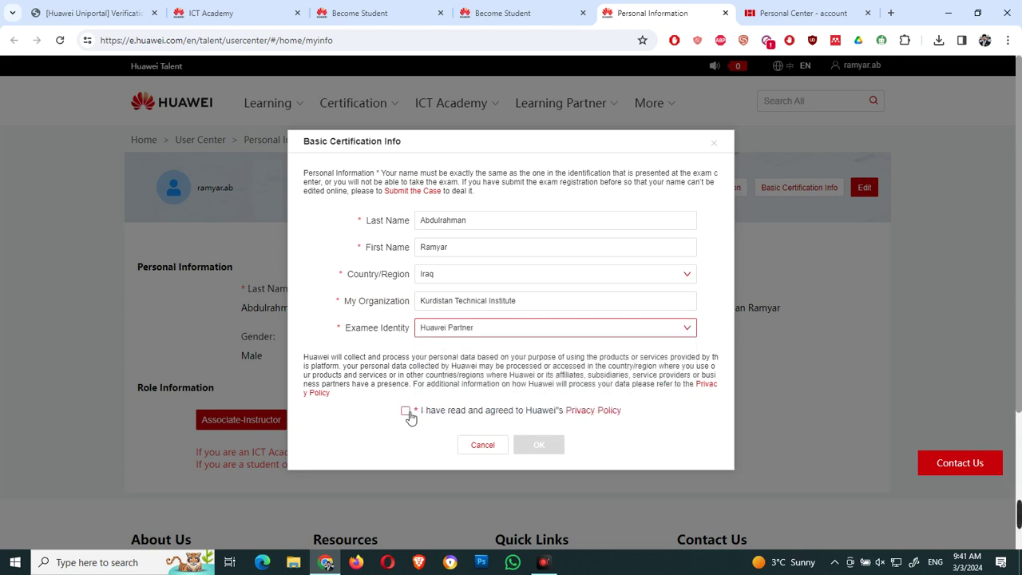
pyautogui.click(405, 411)
pyautogui.click(549, 446)
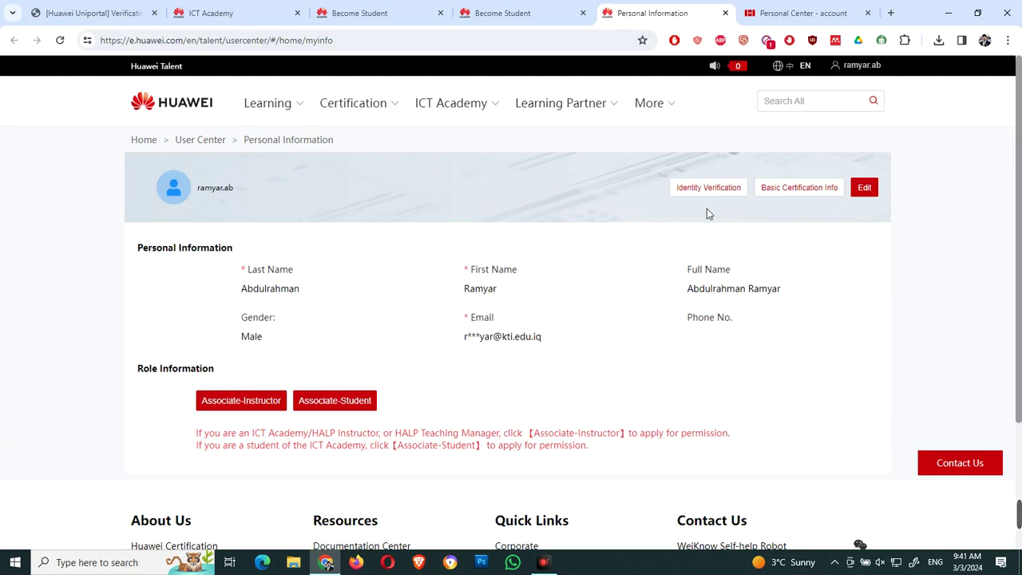
# Step: Open Identity Verification and set the ID type to Passport
pyautogui.click(718, 191)
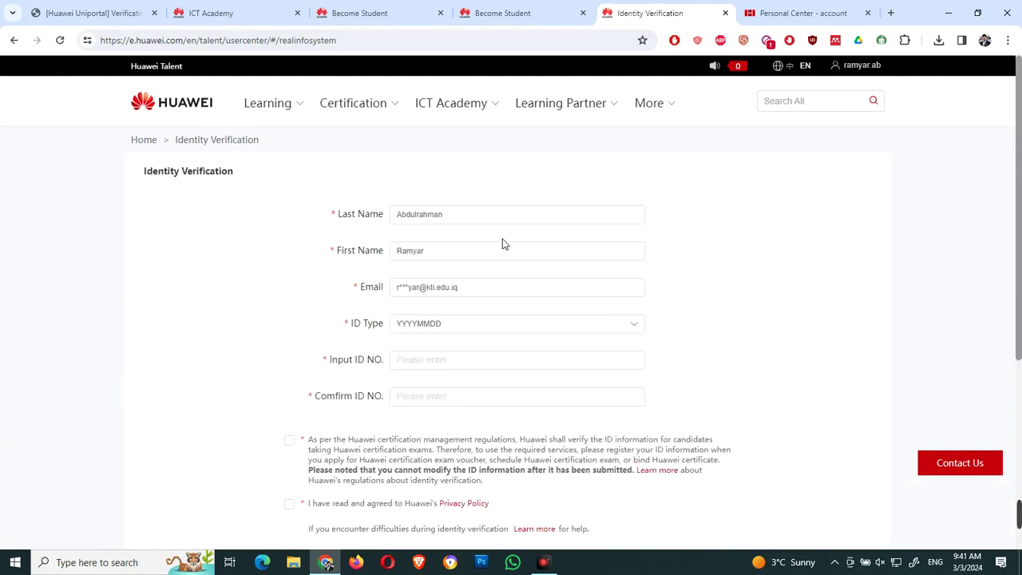
pyautogui.click(629, 328)
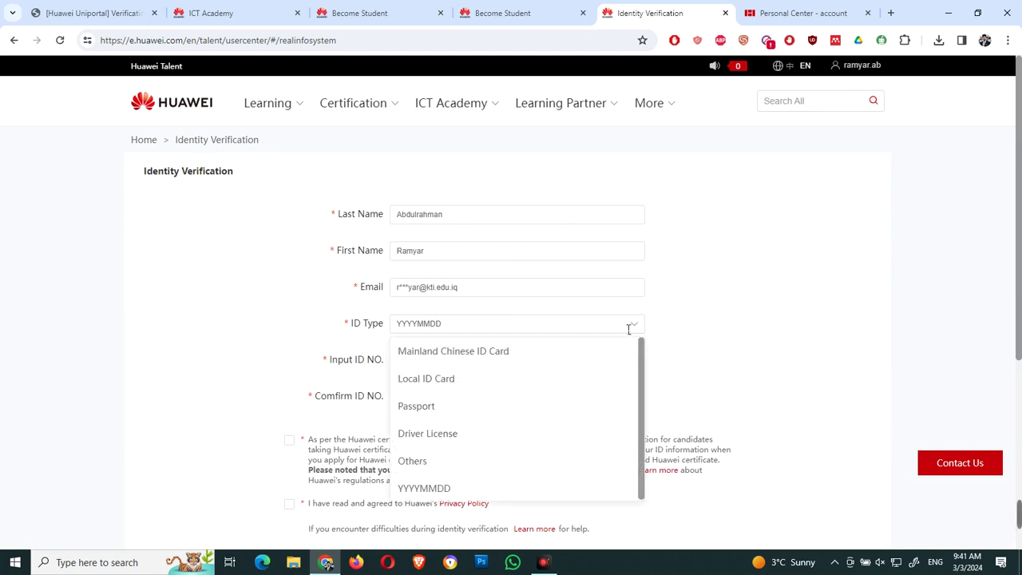
pyautogui.click(430, 409)
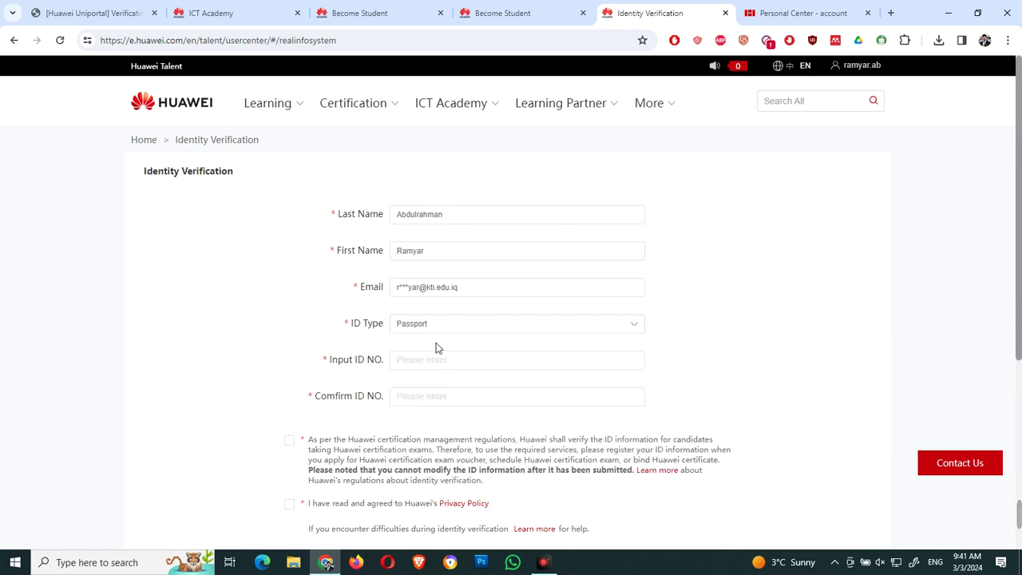
pyautogui.click(454, 329)
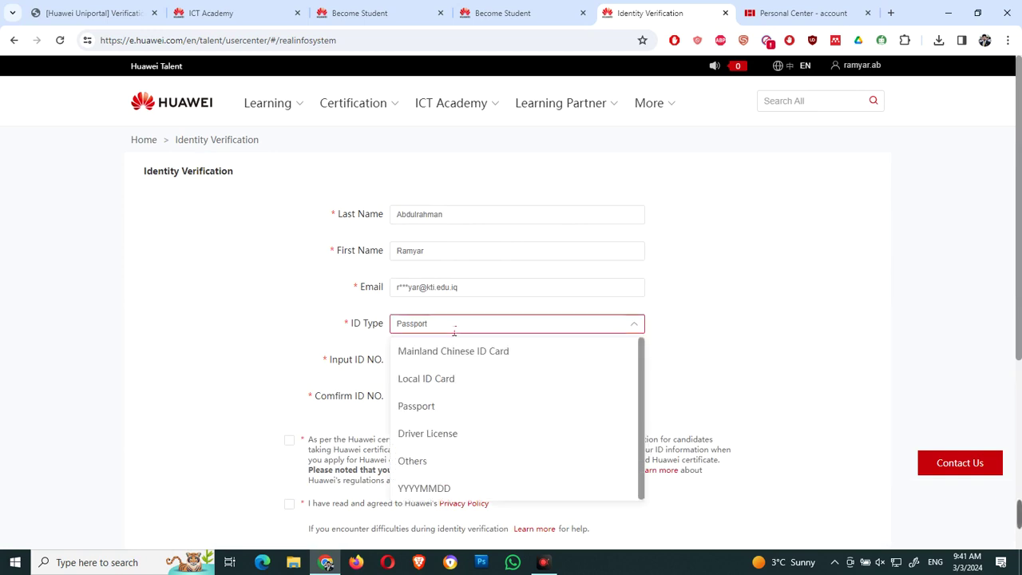
pyautogui.click(428, 409)
# Step: Tick the ID regulations and Privacy Policy boxes, cancel, then open My Information in a new tab
pyautogui.click(461, 369)
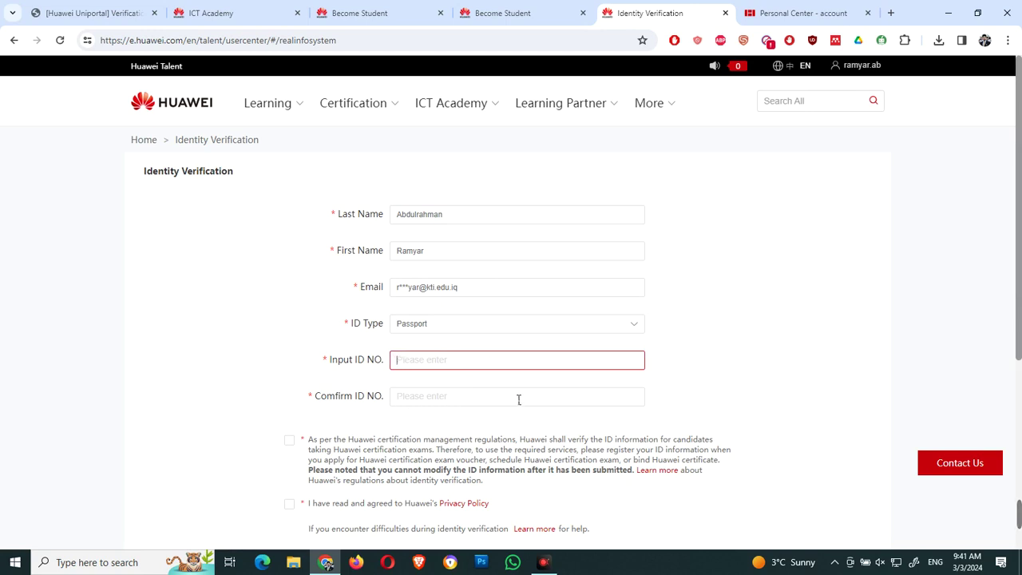
pyautogui.scroll(-2, 518, 399)
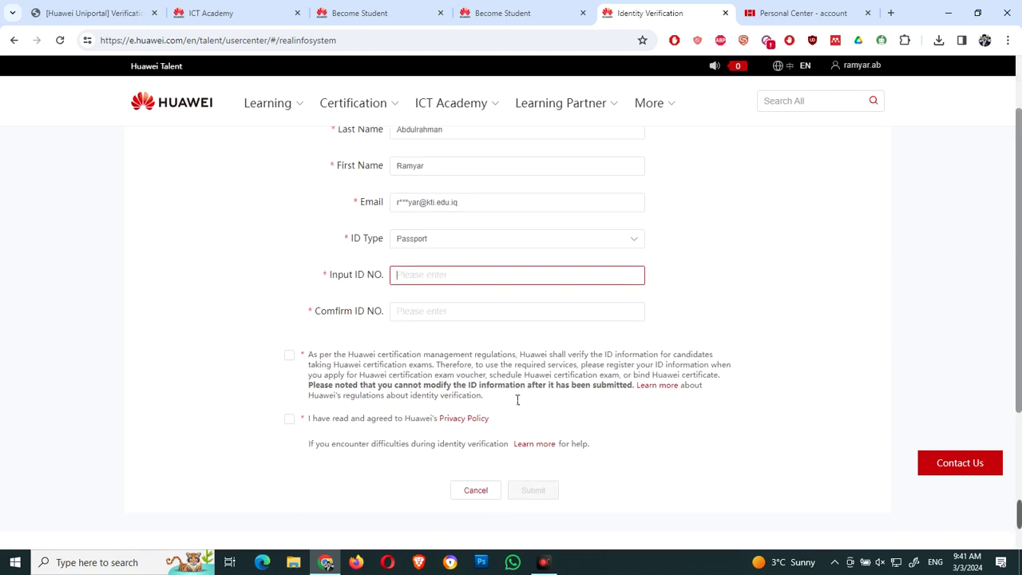
pyautogui.click(289, 341)
pyautogui.click(289, 405)
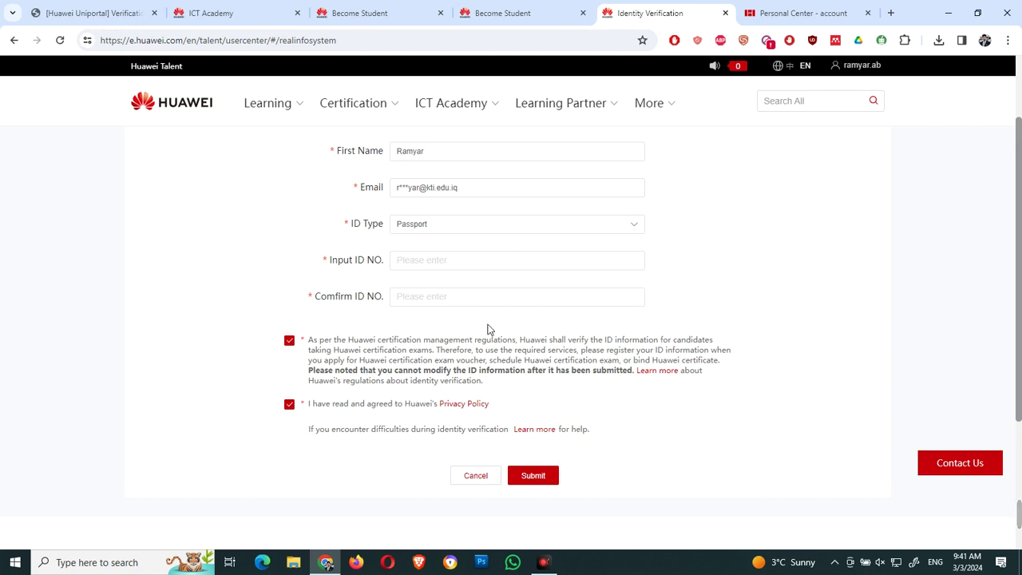
pyautogui.click(473, 479)
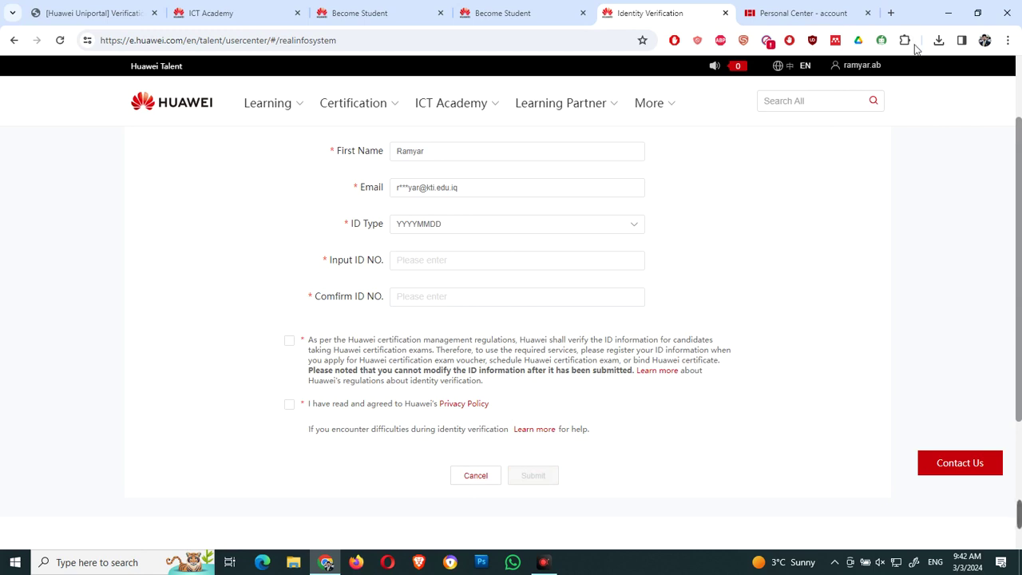
pyautogui.moveTo(863, 69)
pyautogui.click(861, 143)
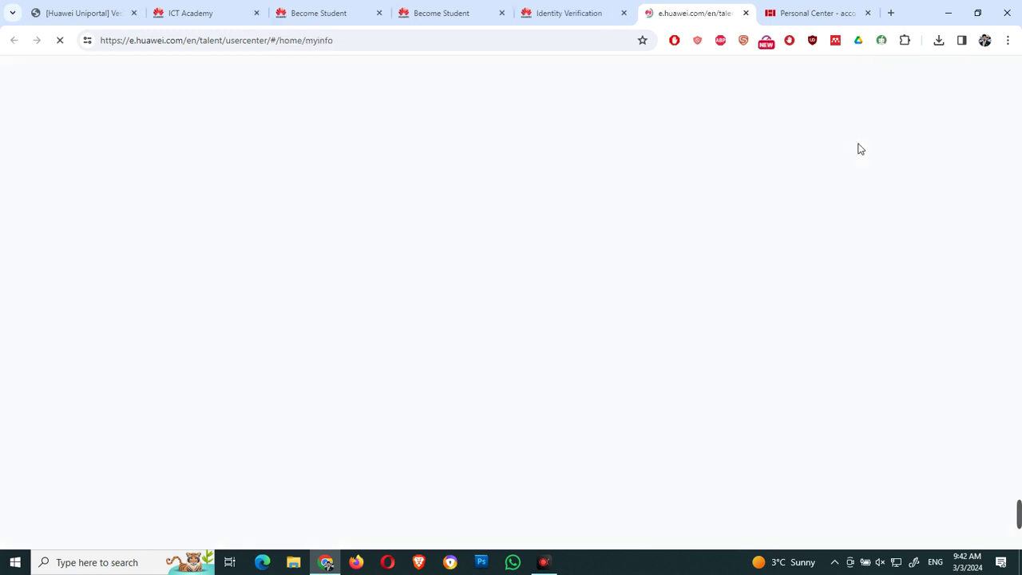
# Step: Apply for the associate student role with country Iraq and academy Kurdistan Technical Institute (KTI)
pyautogui.click(624, 13)
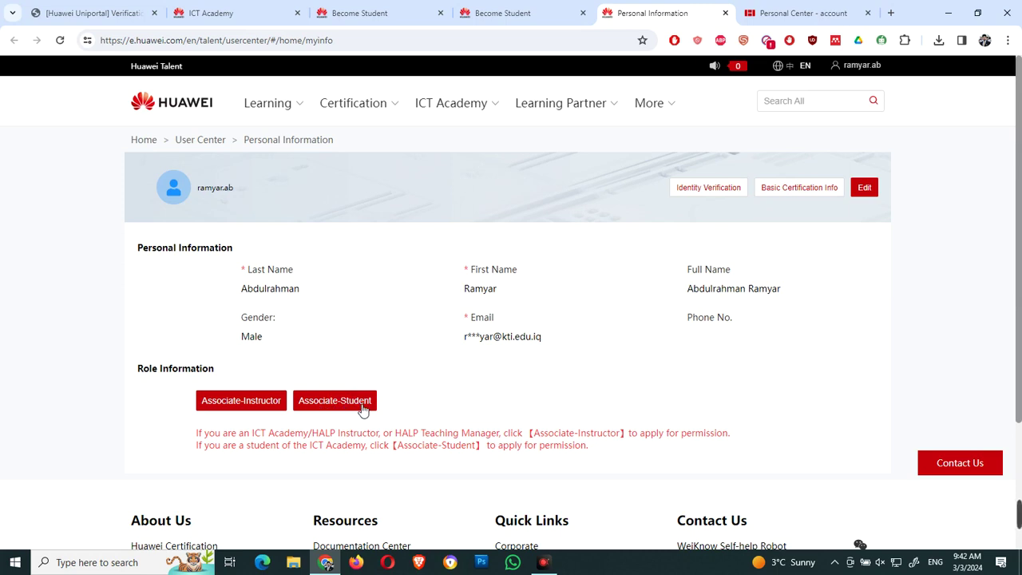
pyautogui.click(363, 409)
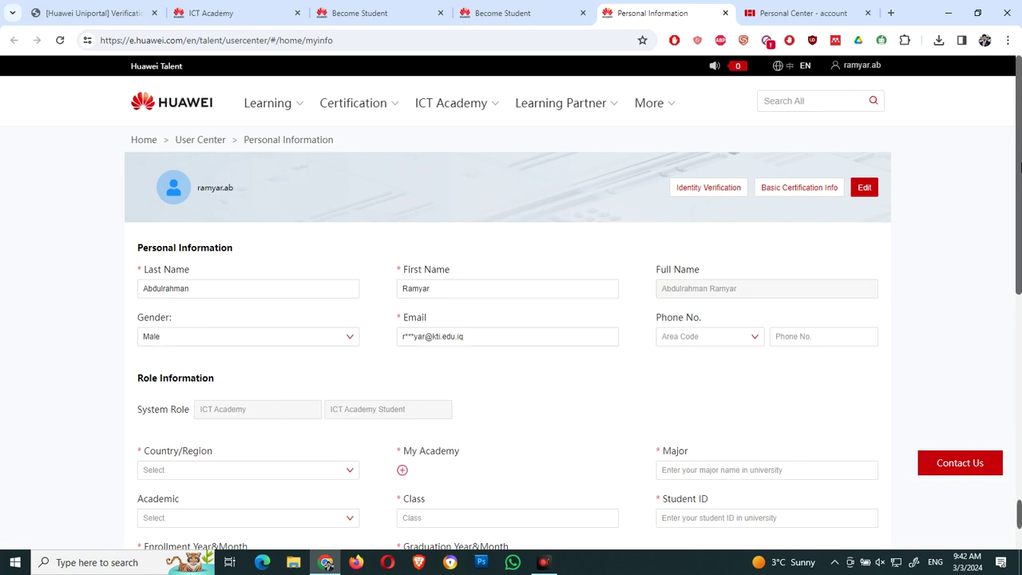
pyautogui.scroll(-2, 1018, 199)
pyautogui.scroll(-1, 511, 319)
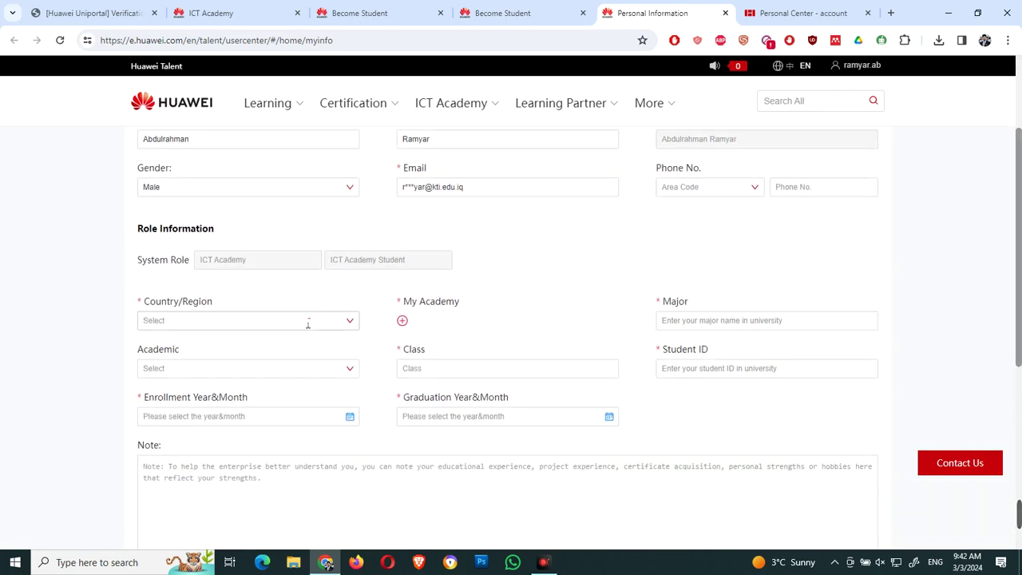
pyautogui.click(353, 323)
pyautogui.write('ir')
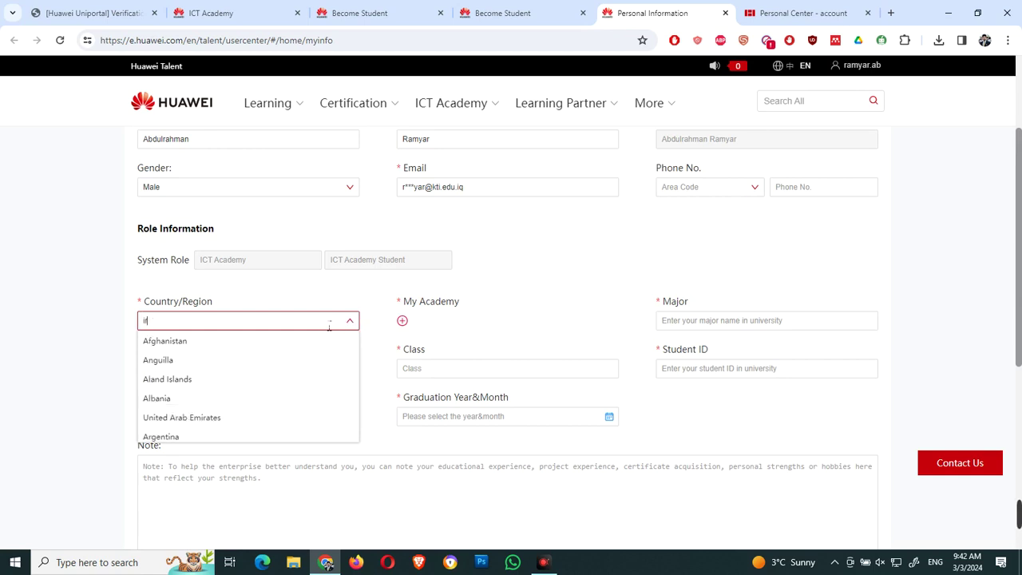
pyautogui.write('a')
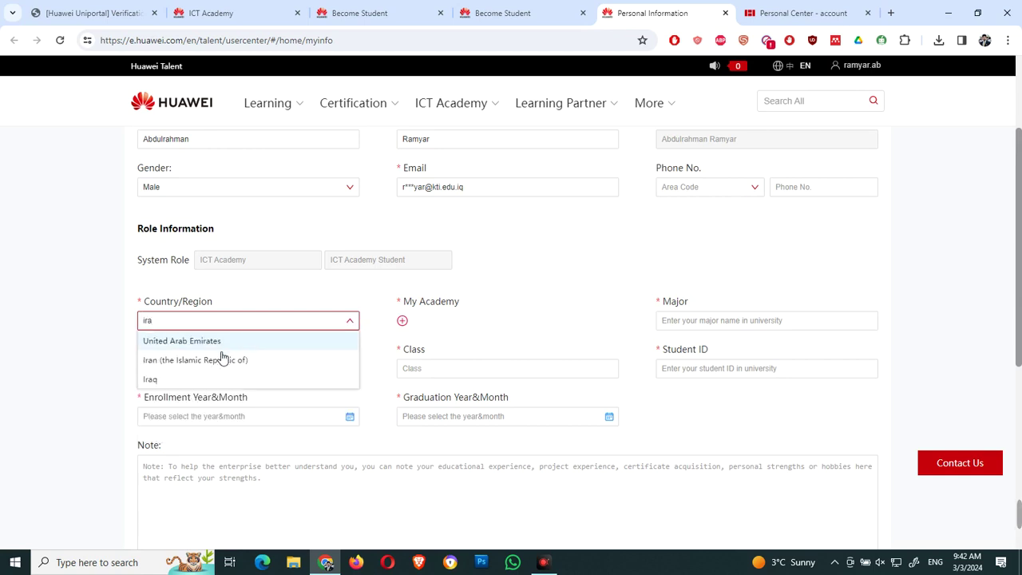
pyautogui.click(187, 380)
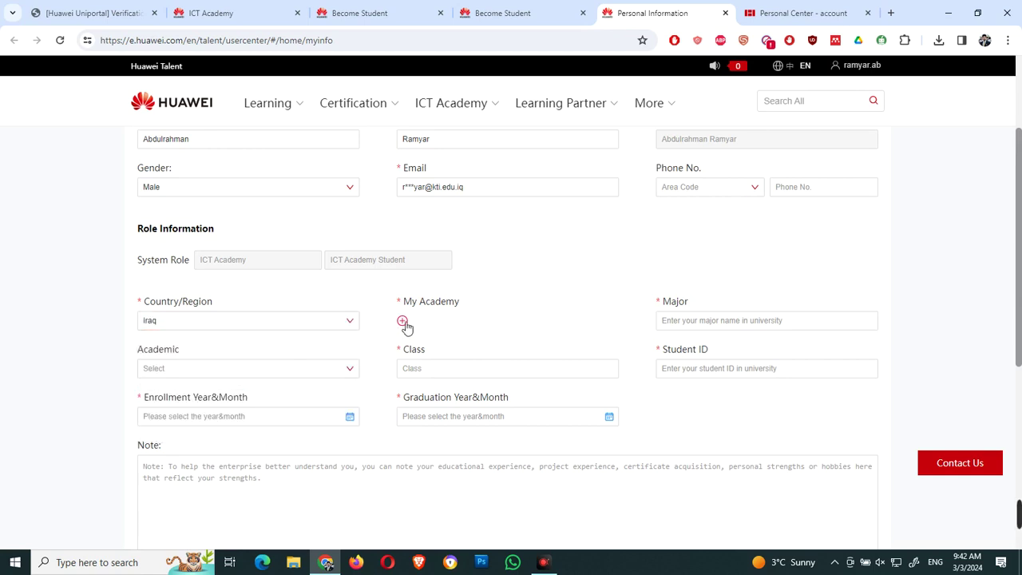
pyautogui.click(403, 322)
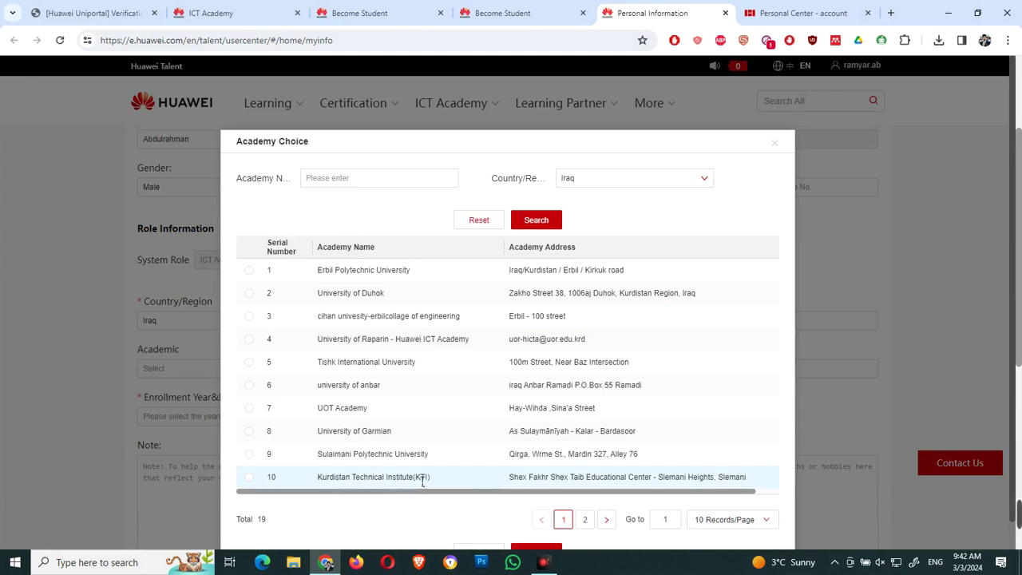
pyautogui.click(248, 477)
pyautogui.scroll(-1, 254, 484)
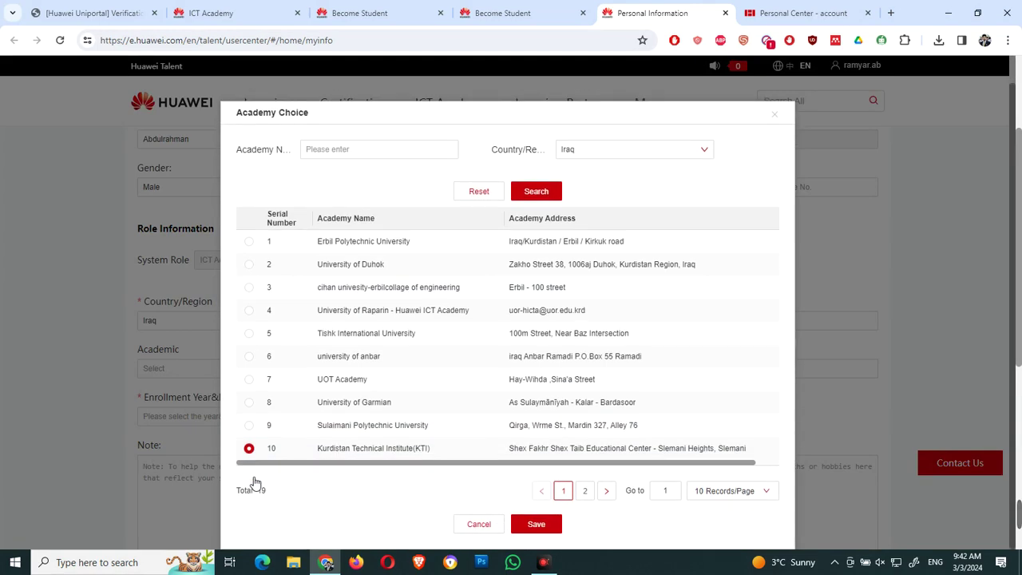
pyautogui.click(537, 524)
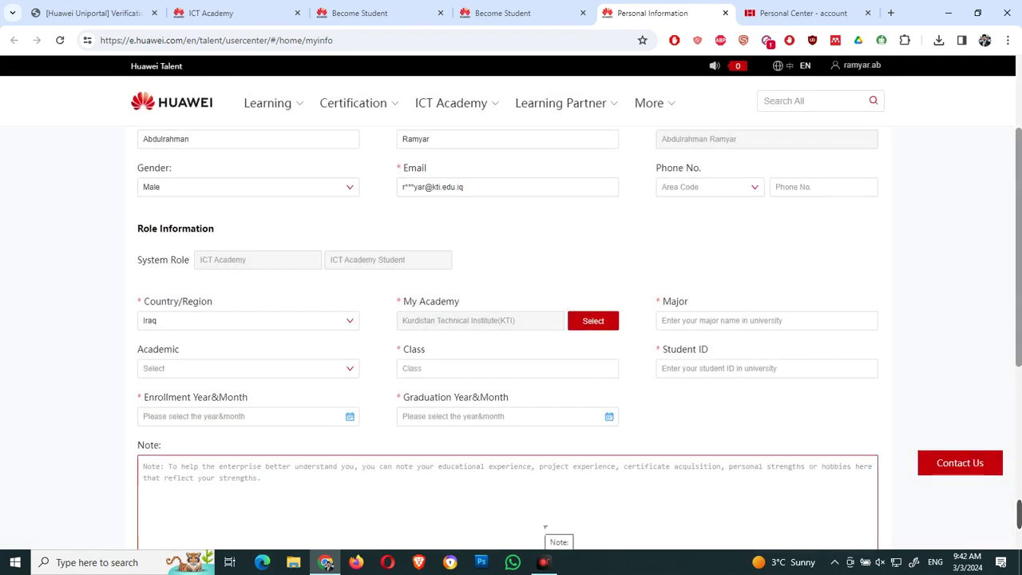
# Step: Enter the major as Kurdistan Technical Institute and set the academic degree to bachelor's
pyautogui.click(771, 319)
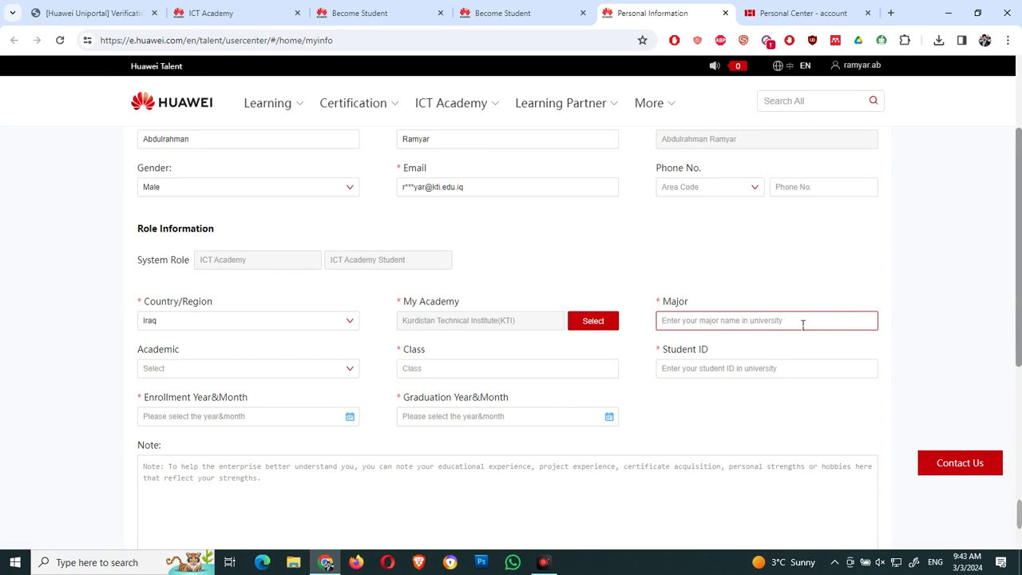
pyautogui.write('Ku')
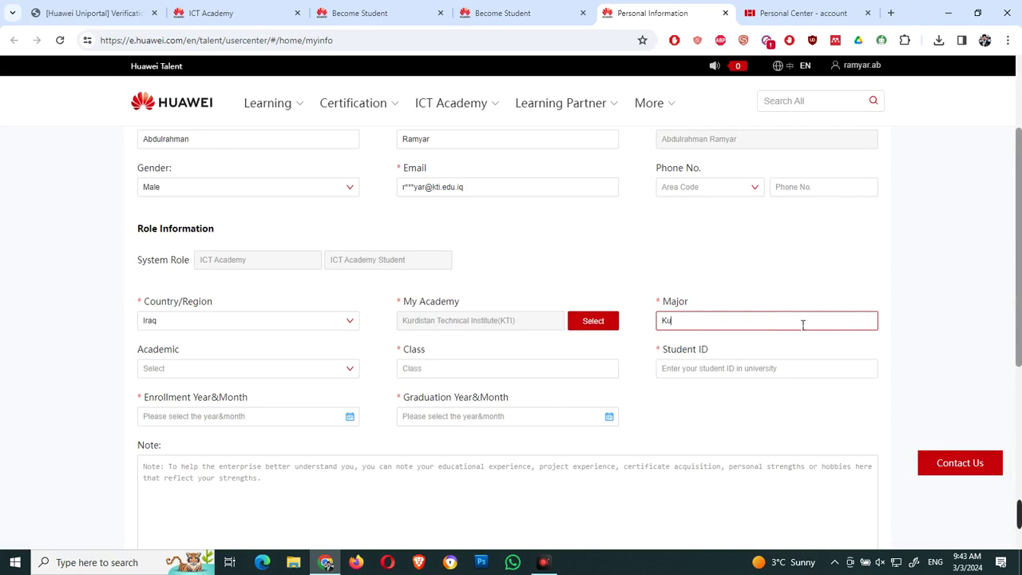
pyautogui.write('rditan Technical Insti')
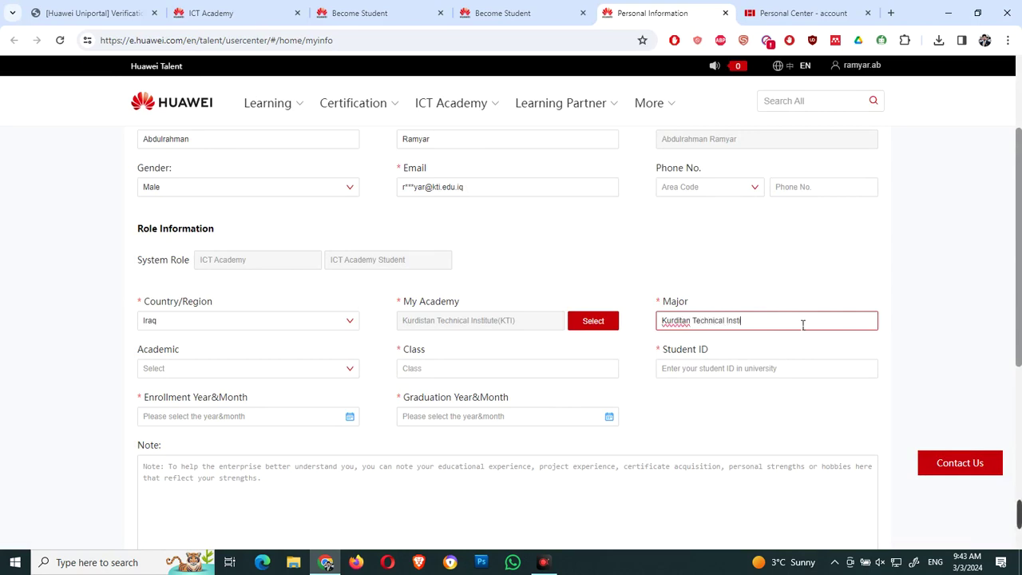
pyautogui.write('tute')
pyautogui.rightClick(677, 321)
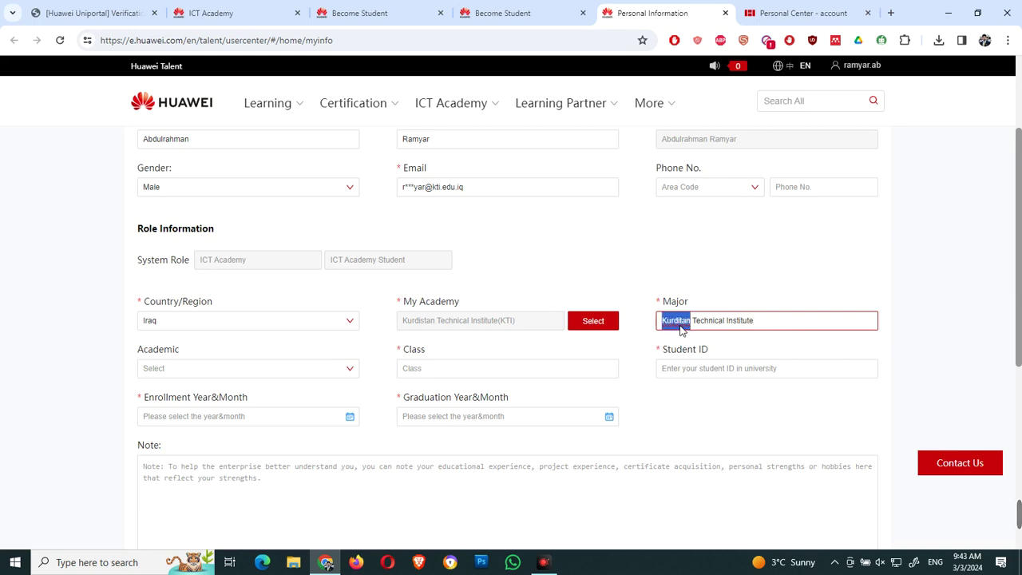
pyautogui.click(742, 50)
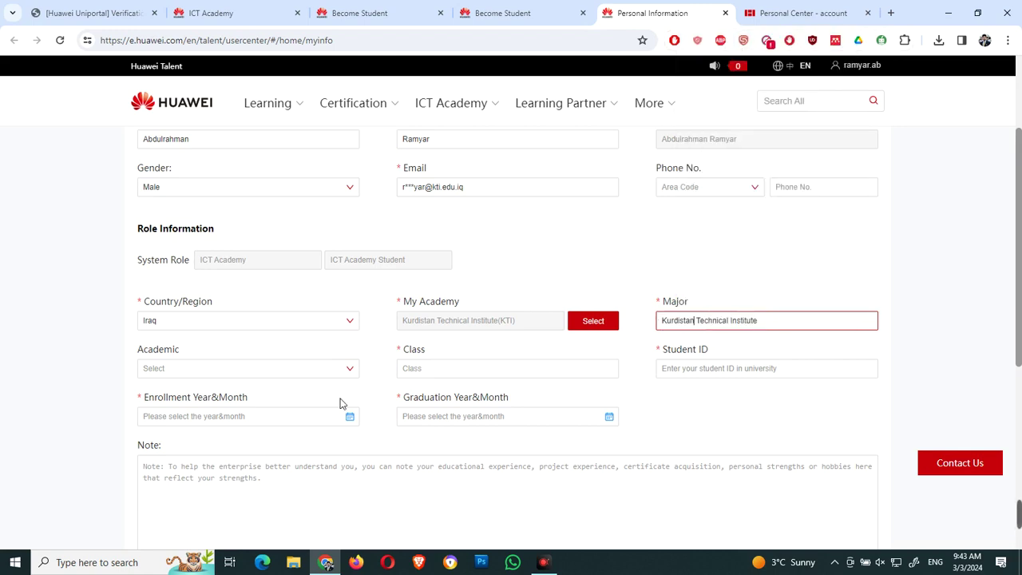
pyautogui.click(247, 367)
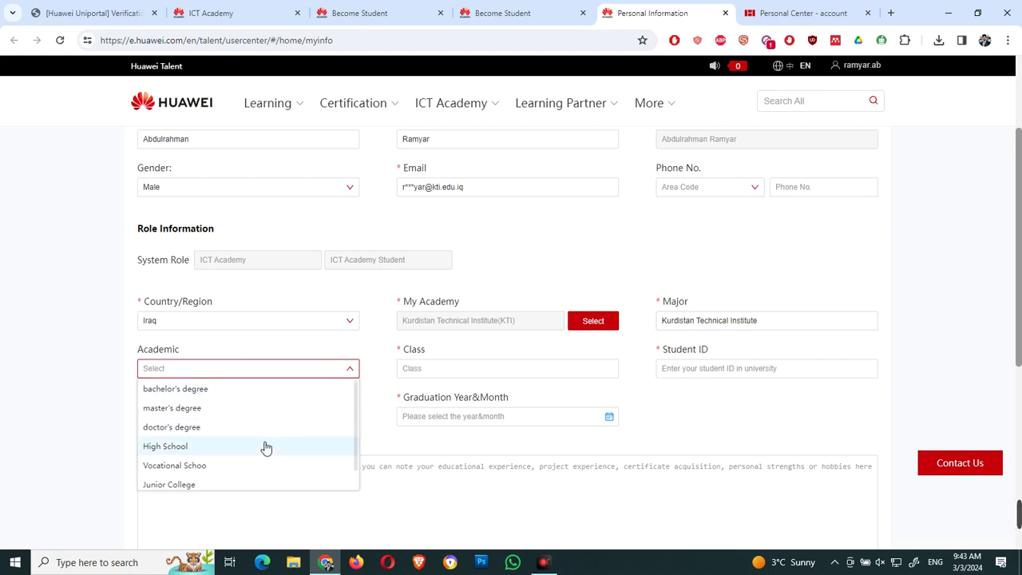
pyautogui.scroll(-2, 359, 415)
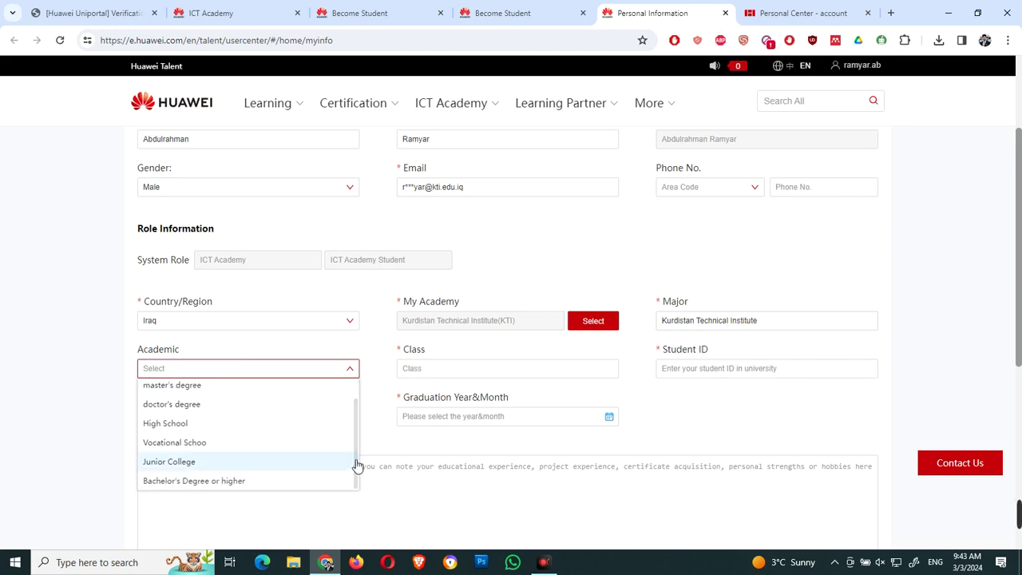
pyautogui.scroll(1, 357, 468)
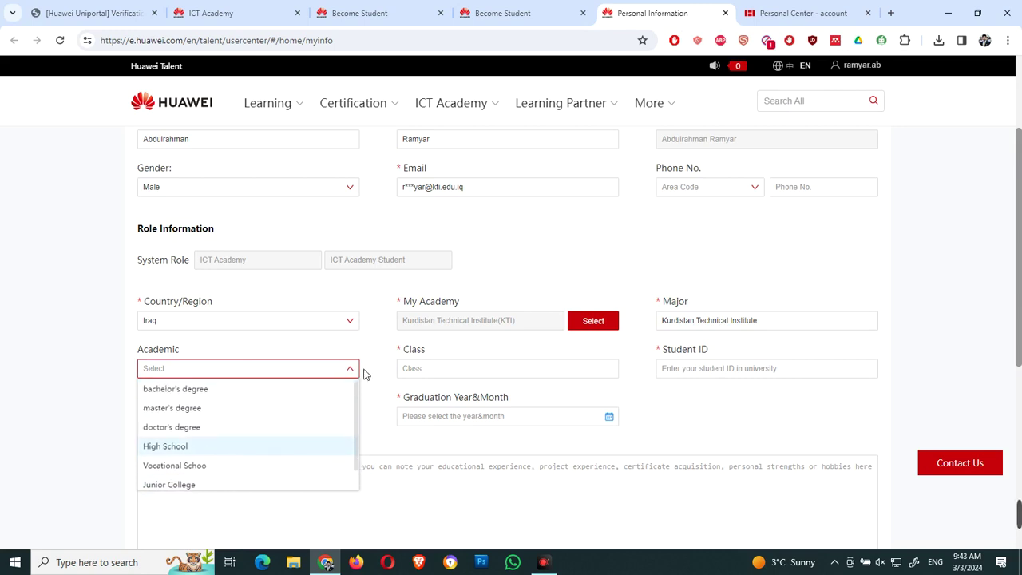
pyautogui.click(239, 392)
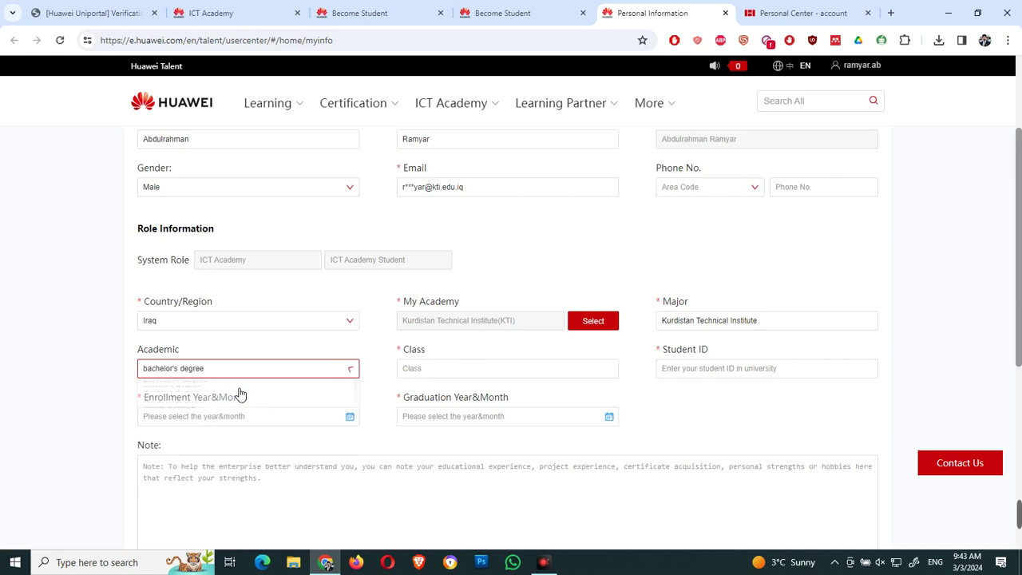
# Step: Enter the class as Computer Science, correcting the misspelled 'Scince'
pyautogui.click(474, 367)
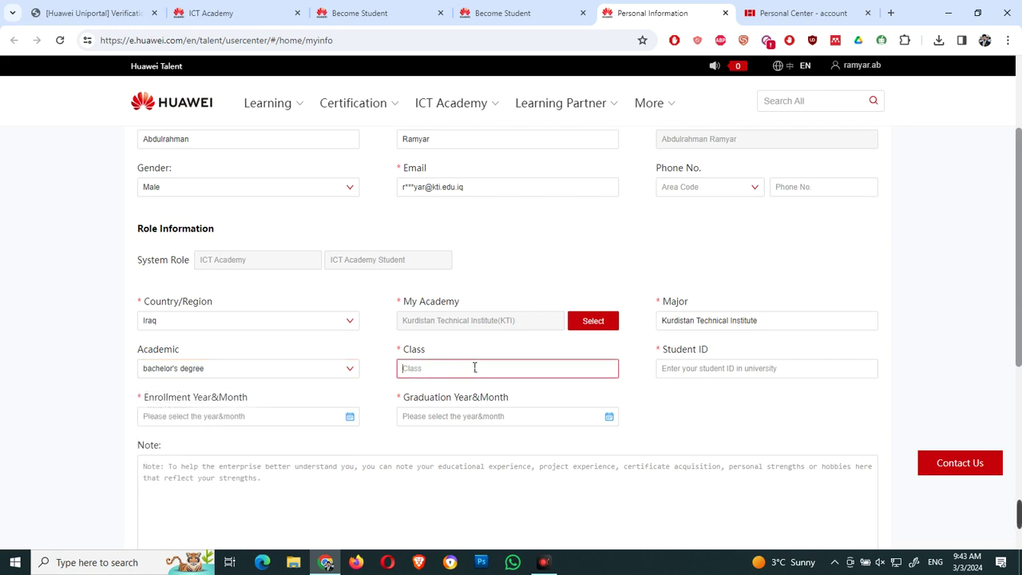
pyautogui.write('/')
pyautogui.click(705, 368)
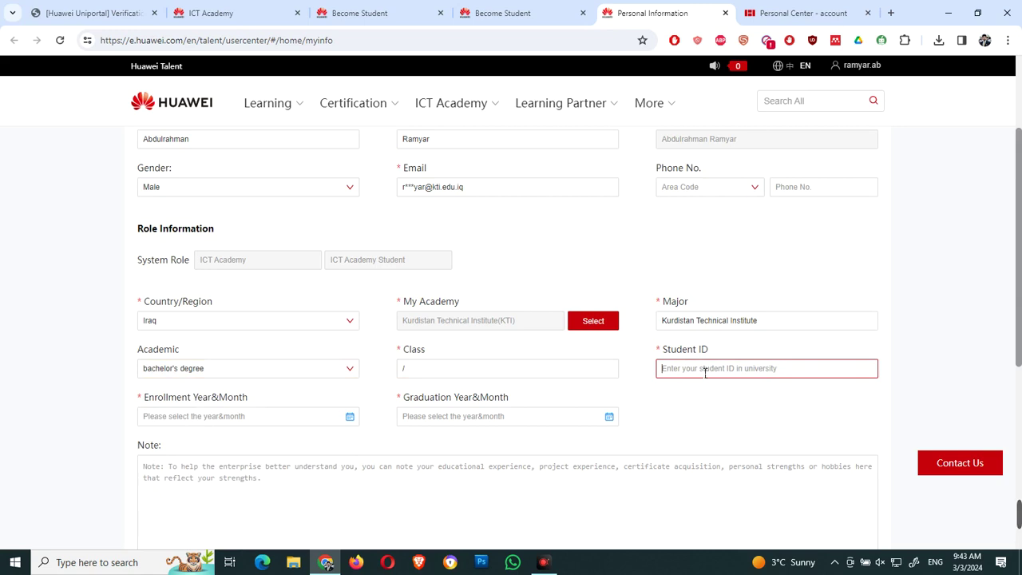
pyautogui.click(413, 369)
pyautogui.press('BackSpace')
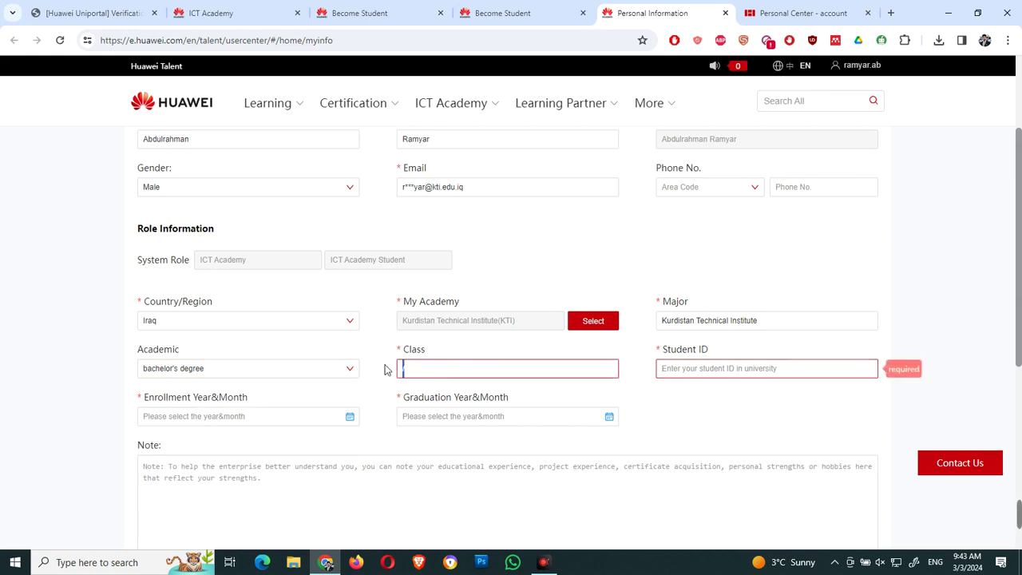
pyautogui.write('Computer Scince')
pyautogui.rightClick(453, 368)
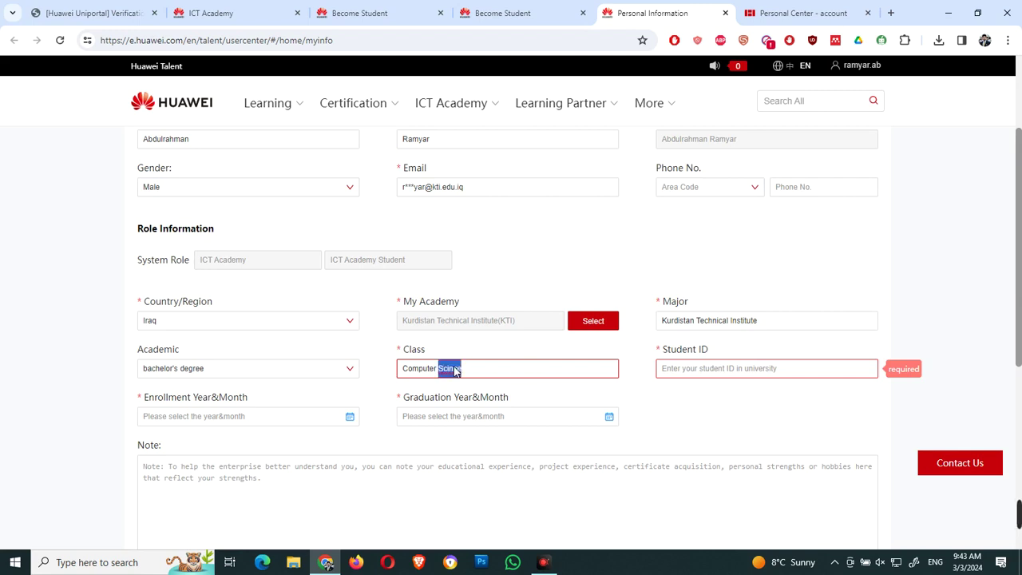
pyautogui.click(496, 63)
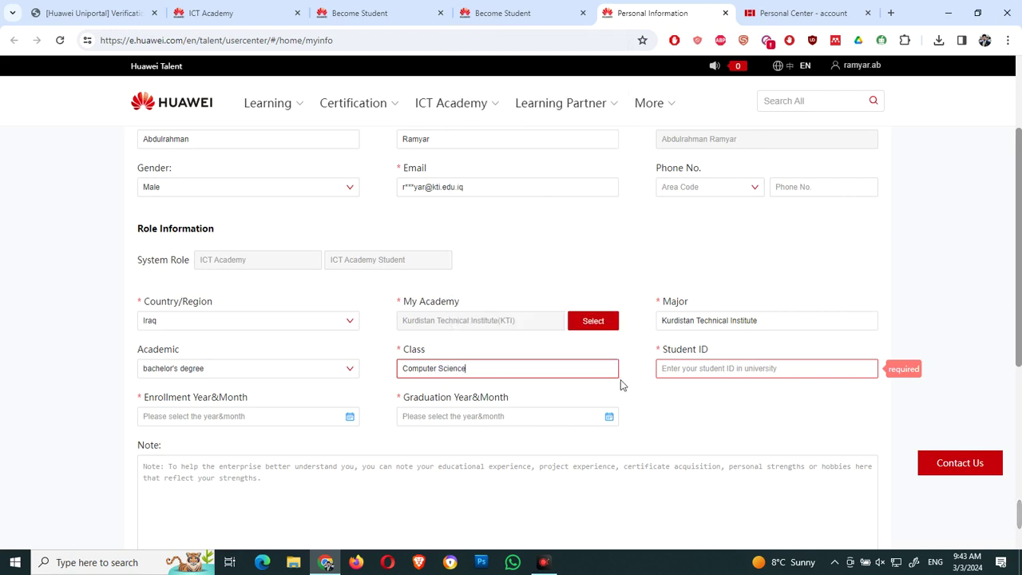
# Step: Enter the student ID, correcting its leading digit to 1
pyautogui.click(774, 377)
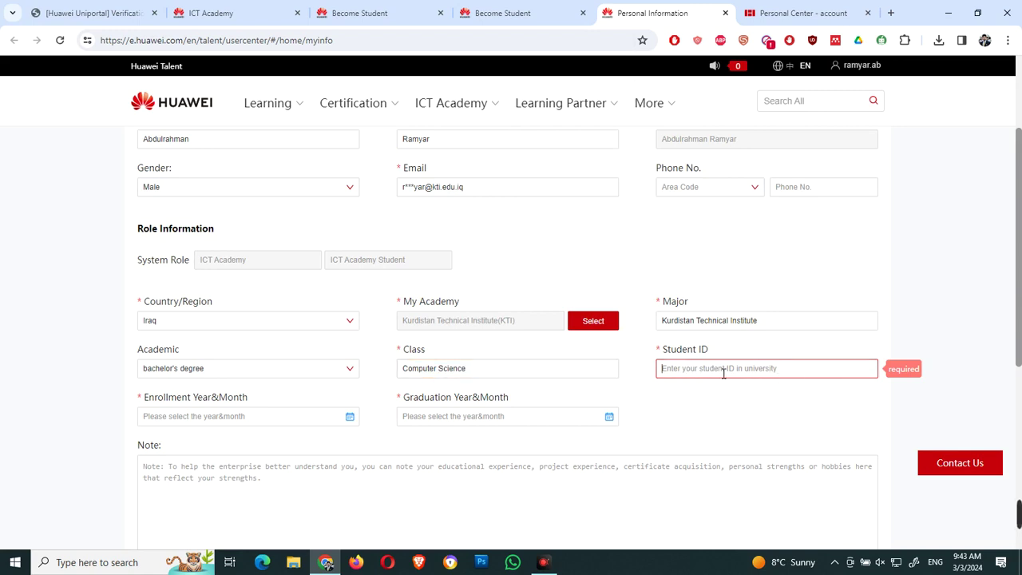
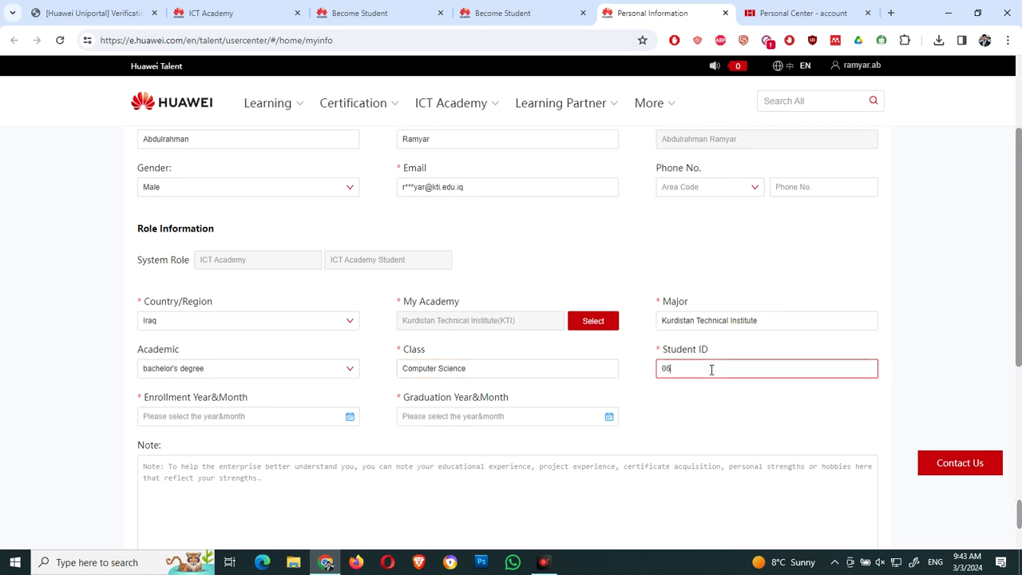
pyautogui.click(666, 369)
pyautogui.press('BackSpace')
pyautogui.write('1')
# Step: Set enrollment to 2022-09 and graduation to 2024-09, then select the Computer Science class text
pyautogui.click(355, 422)
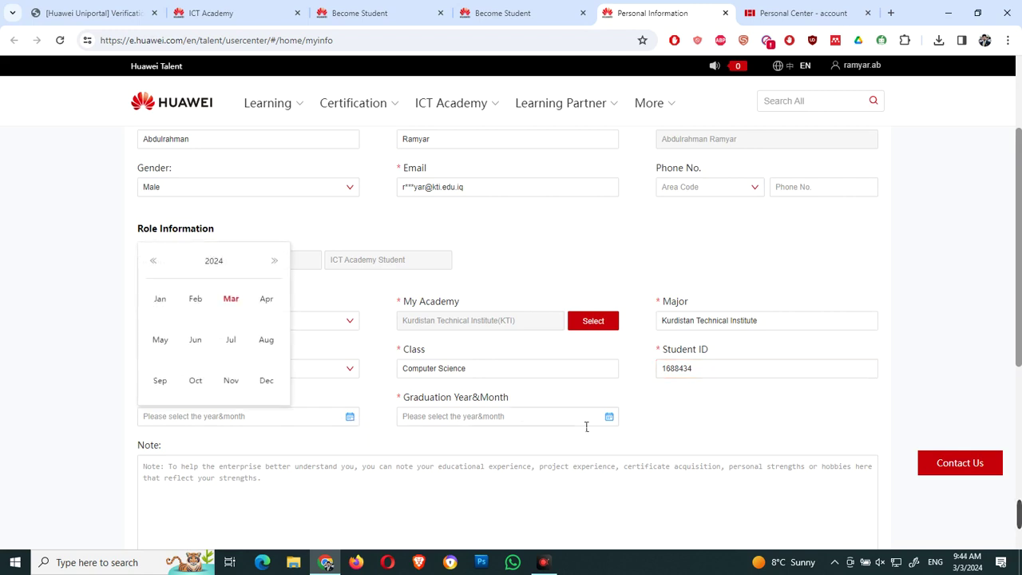
pyautogui.click(612, 422)
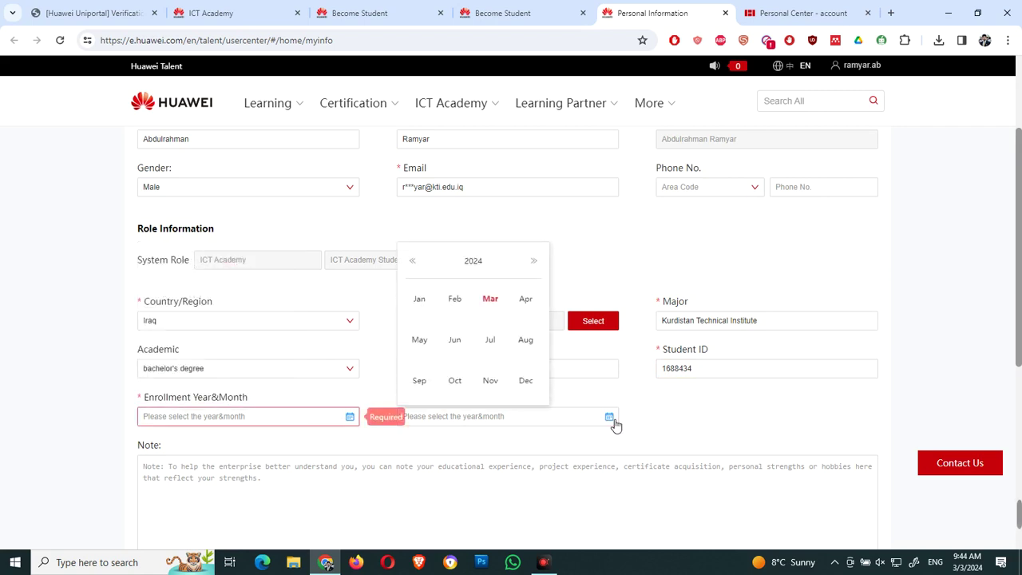
pyautogui.click(351, 419)
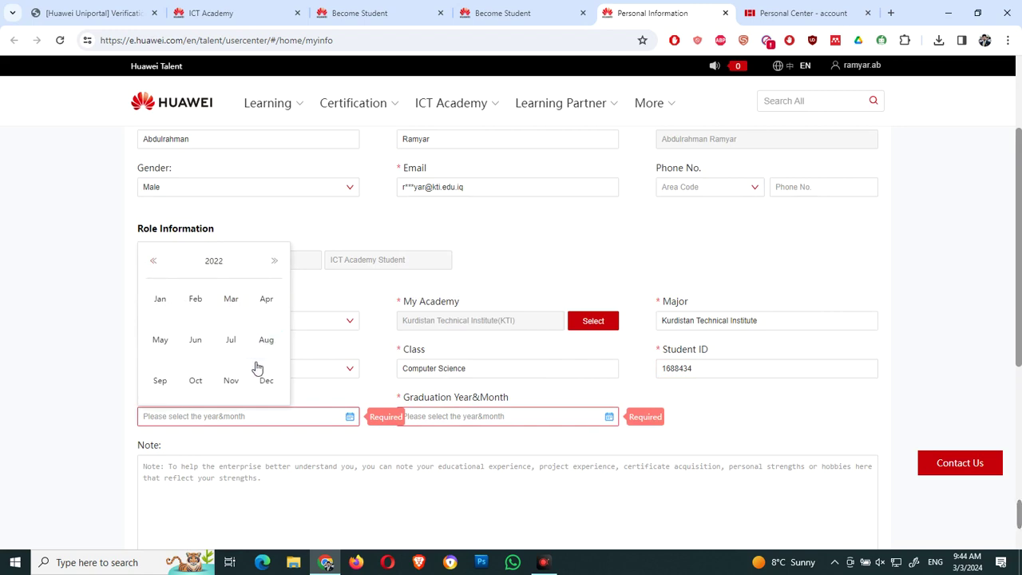
pyautogui.click(160, 381)
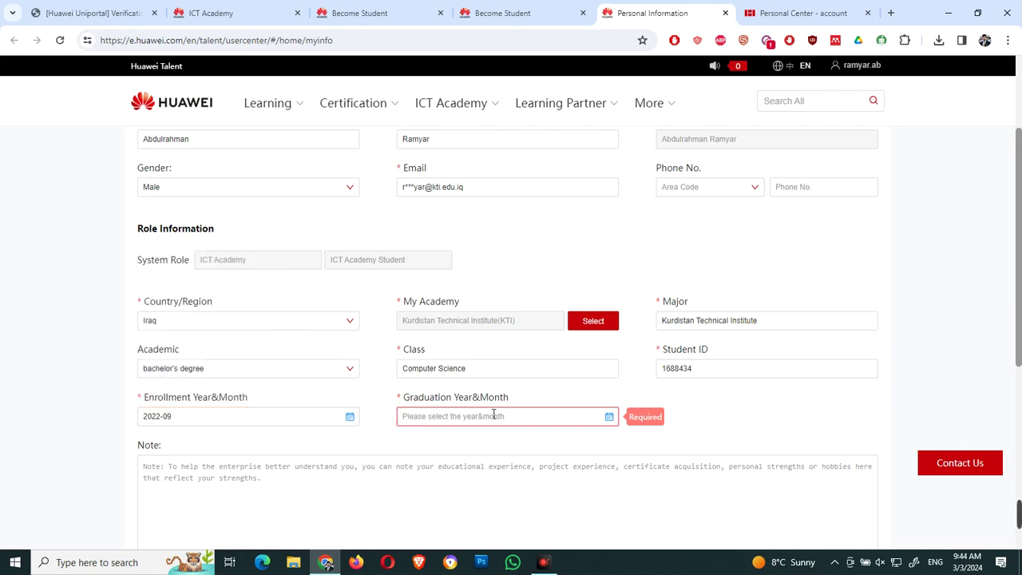
pyautogui.click(610, 417)
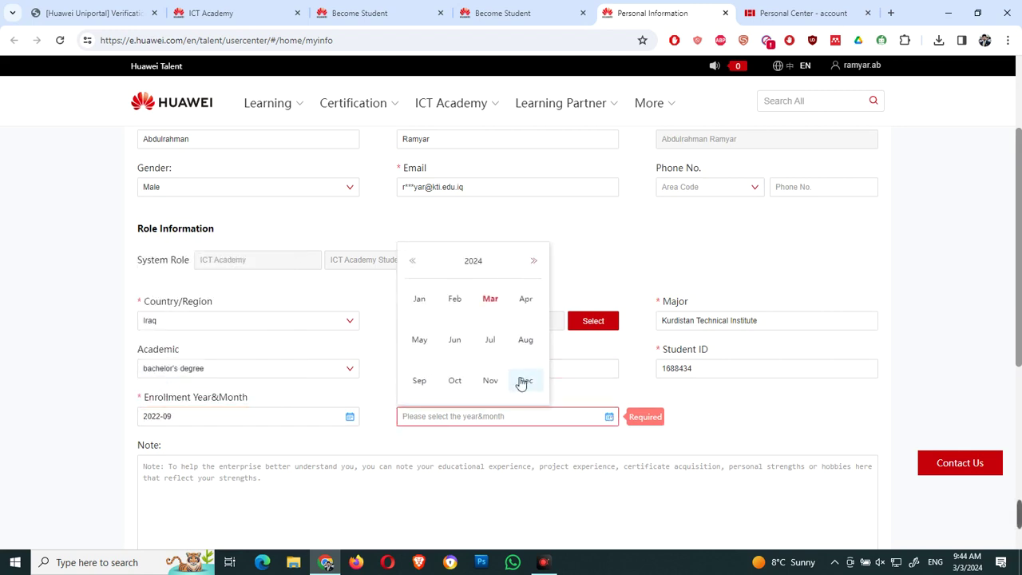
pyautogui.click(420, 383)
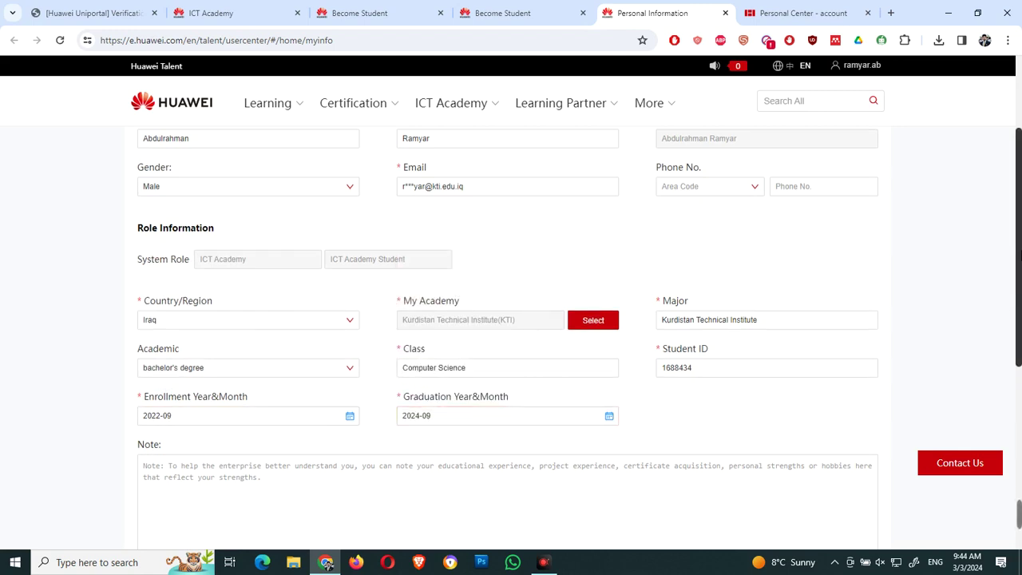
pyautogui.moveTo(1019, 248); pyautogui.dragTo(1020, 288)
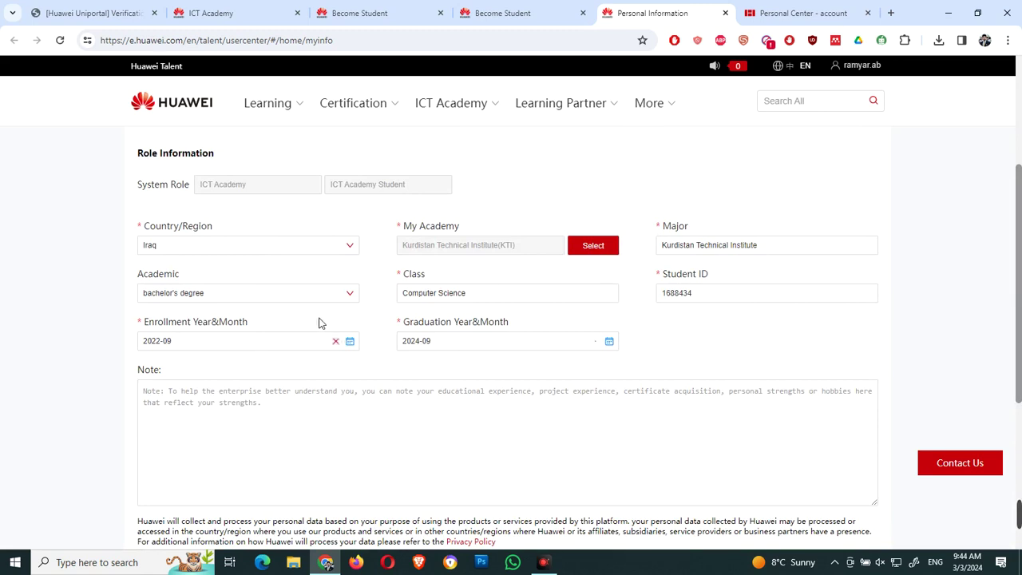
pyautogui.click(512, 300)
pyautogui.moveTo(514, 305); pyautogui.dragTo(381, 308)
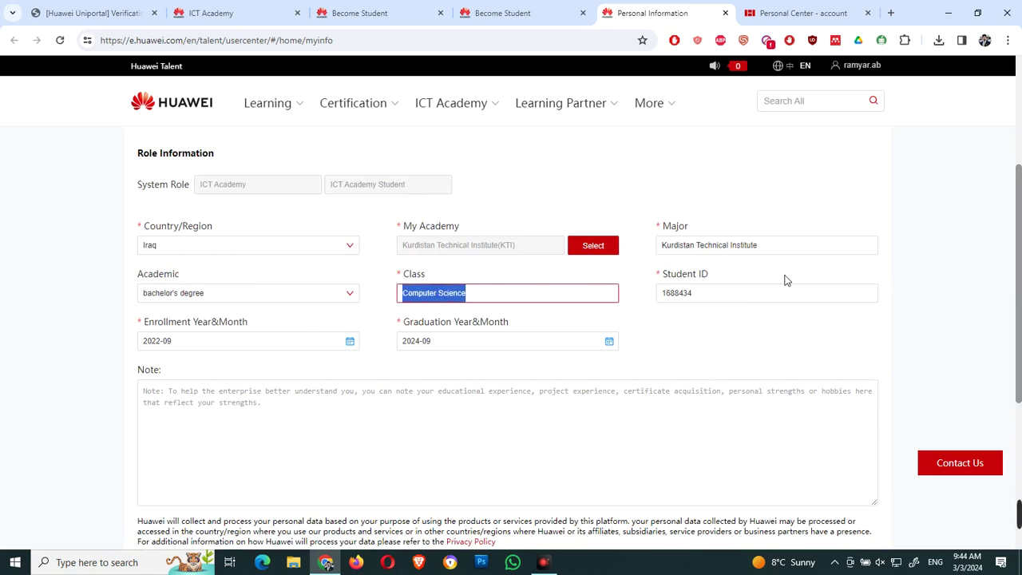
# Step: Save the student details and confirm sending the association application for approval
pyautogui.scroll(-2, 1018, 238)
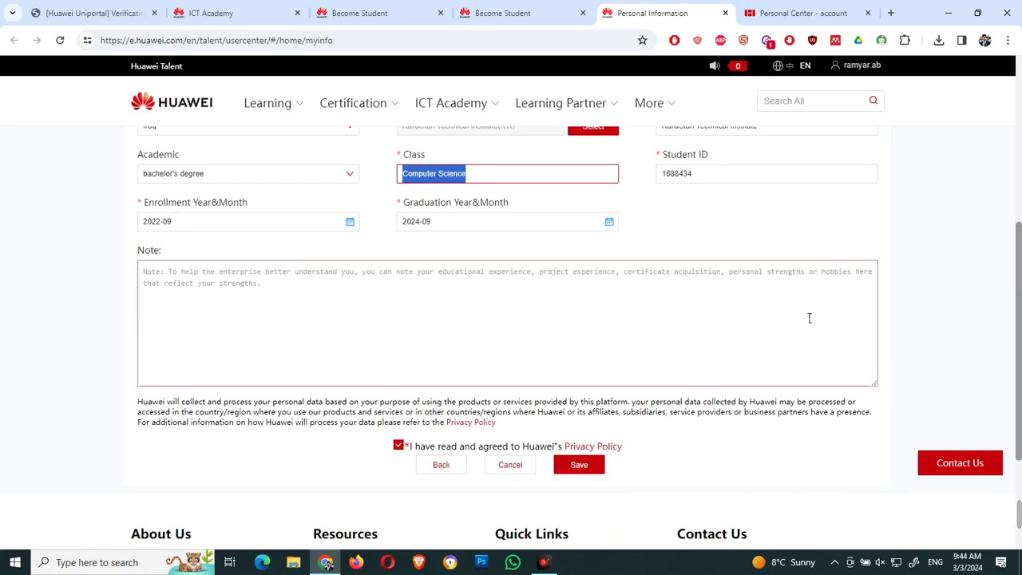
pyautogui.click(582, 467)
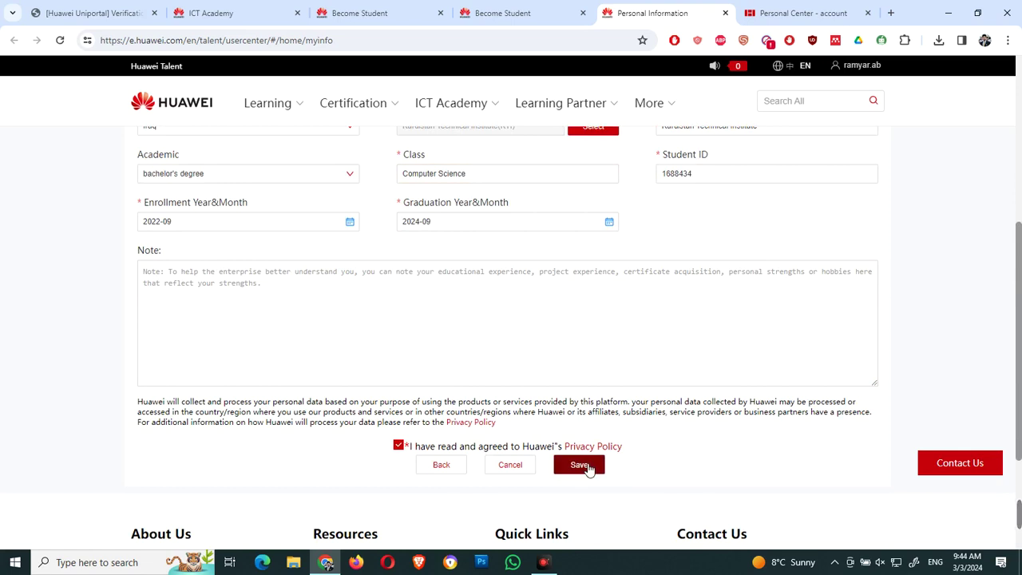
pyautogui.click(587, 468)
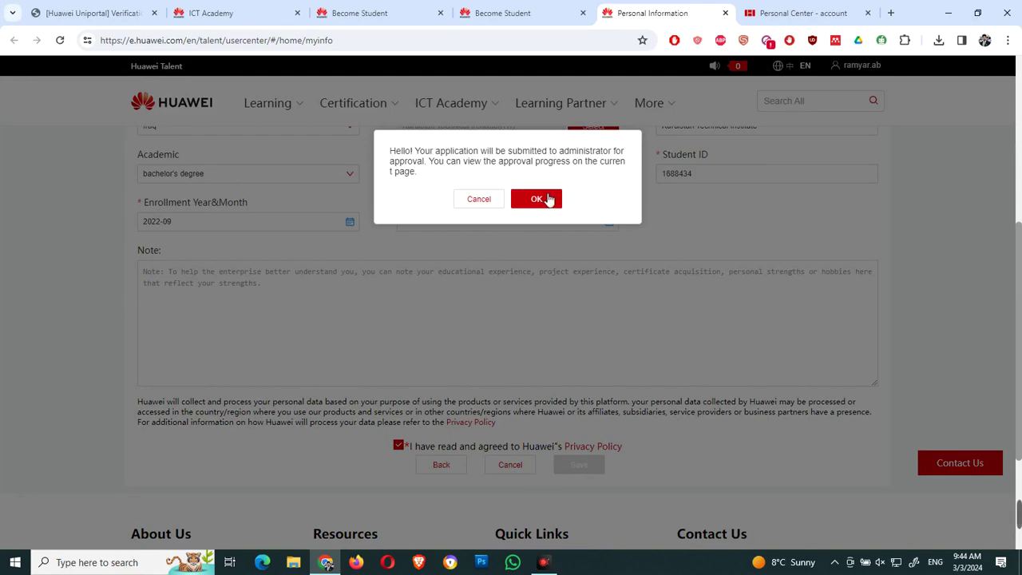
pyautogui.click(549, 205)
pyautogui.click(549, 205)
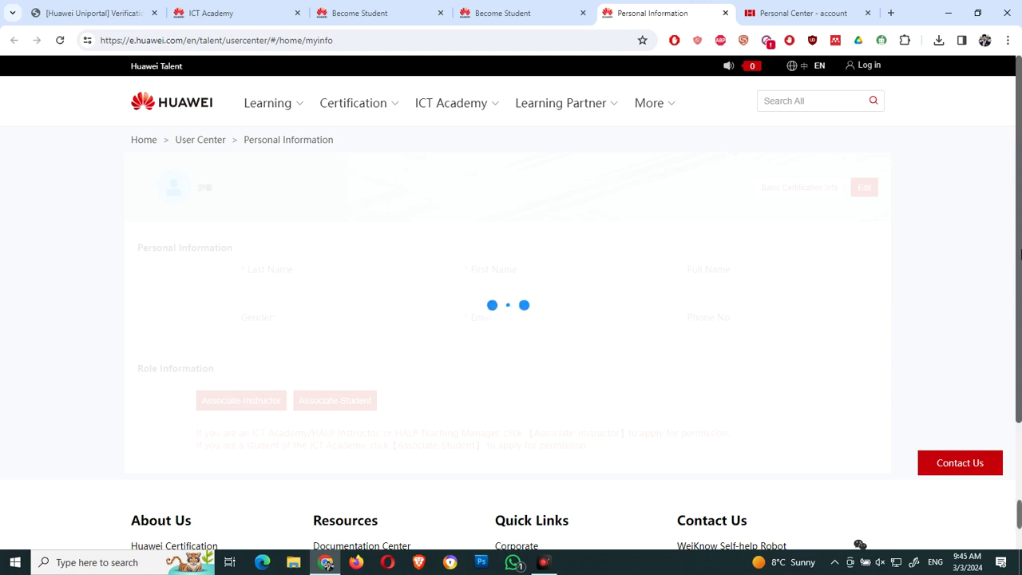
# Step: From the Become Student tab, open User Center via the account menu and close Personal Information
pyautogui.click(513, 13)
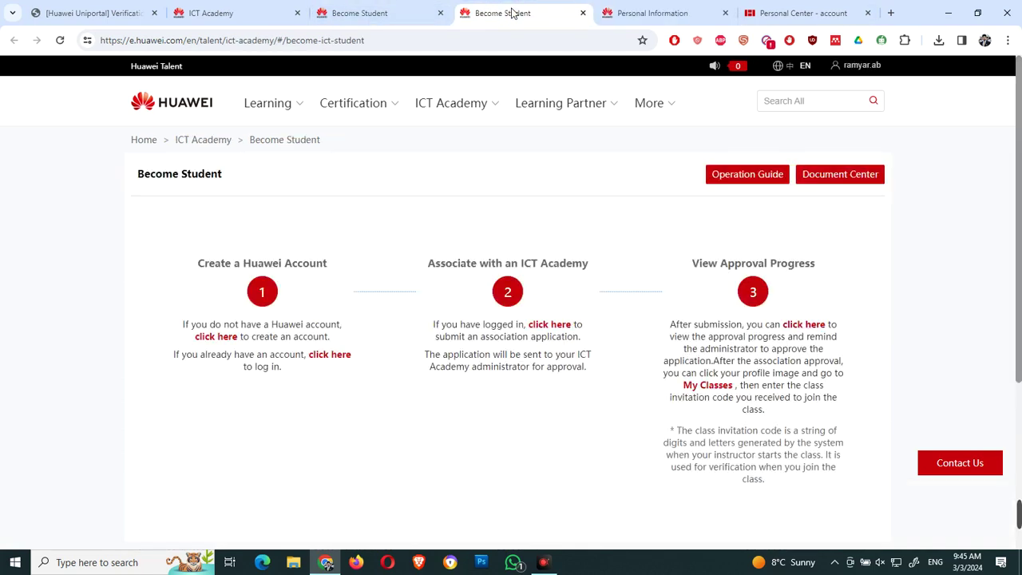
pyautogui.moveTo(877, 71)
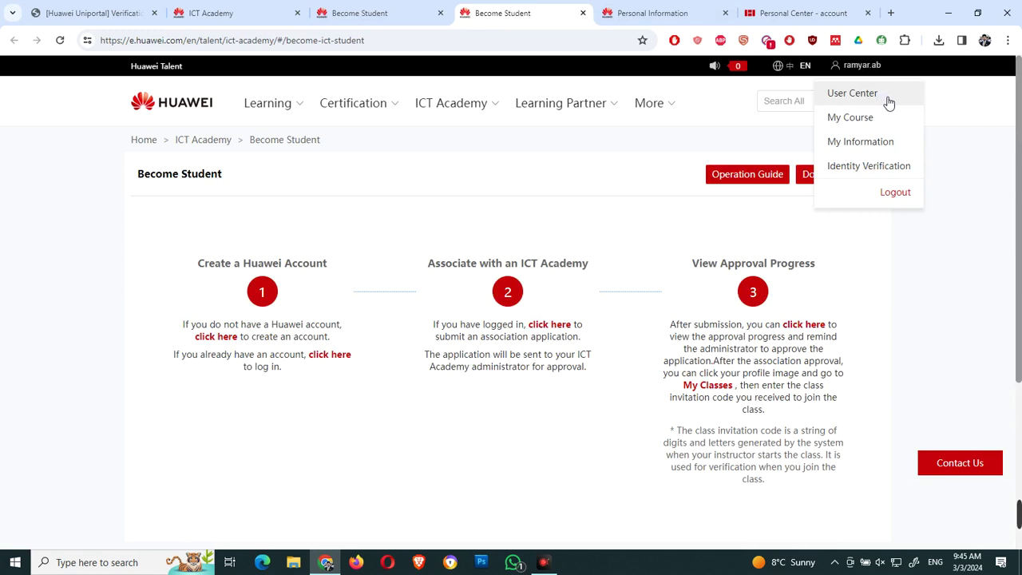
pyautogui.click(887, 96)
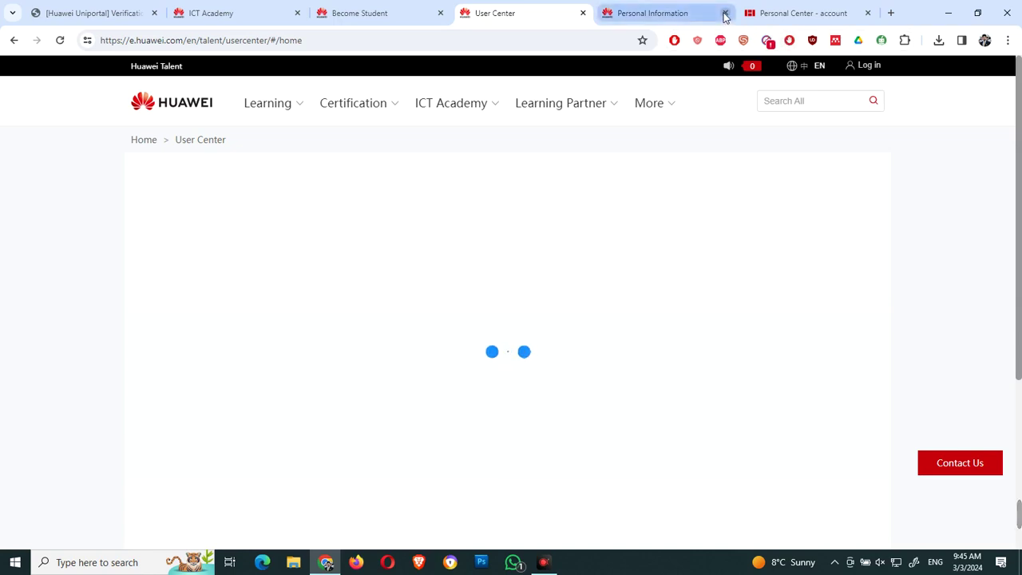
pyautogui.click(725, 12)
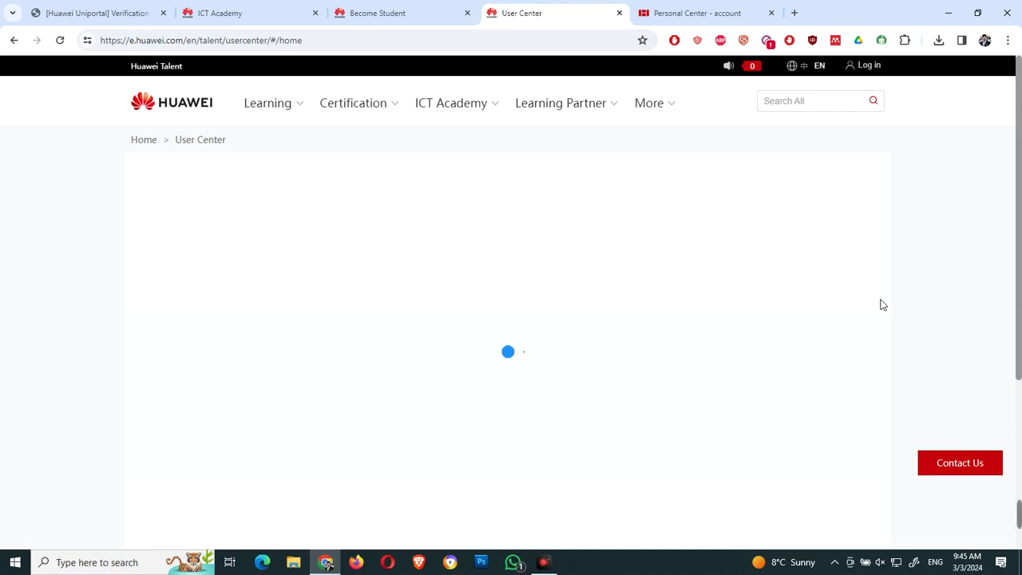
# Step: Pause and resume the ApowerREC recording, then minimize the recorder window
pyautogui.click(553, 568)
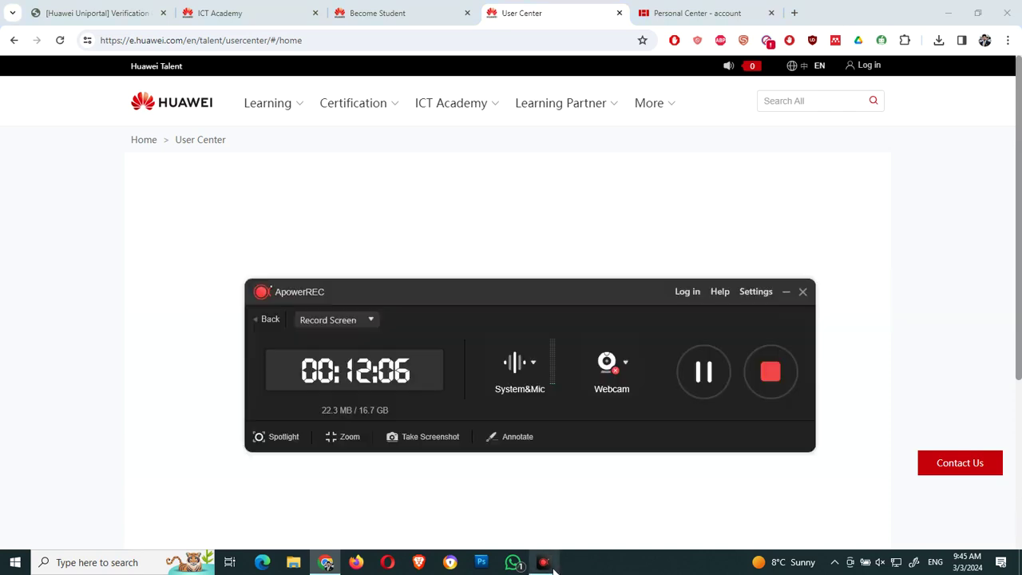
pyautogui.click(703, 372)
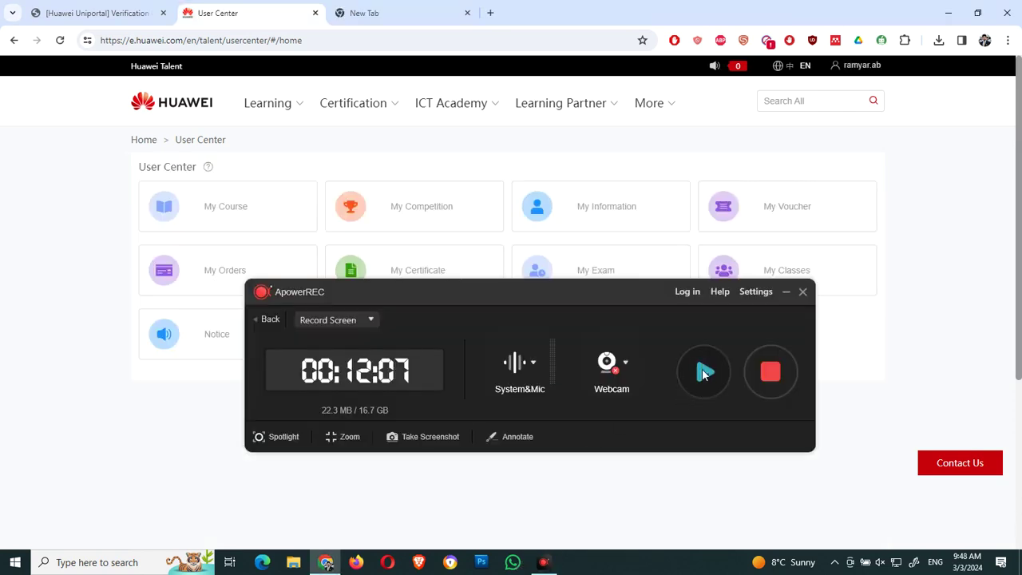
pyautogui.click(704, 373)
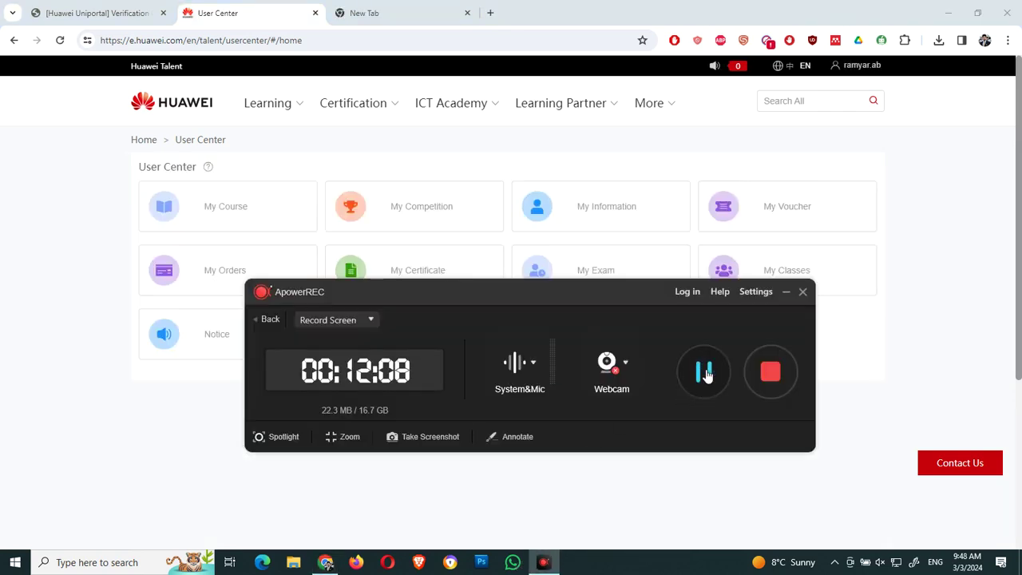
pyautogui.click(790, 294)
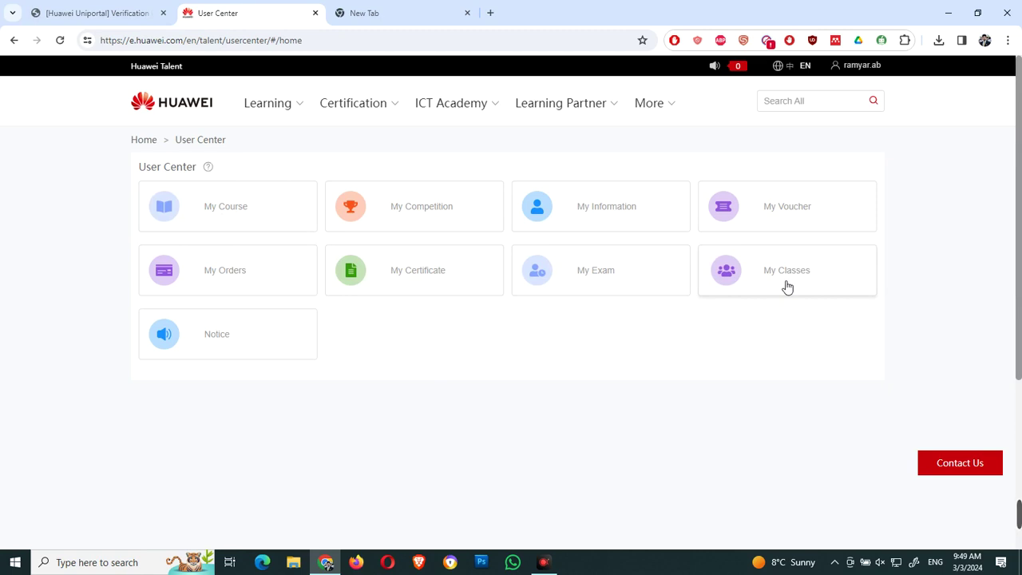
pyautogui.click(787, 287)
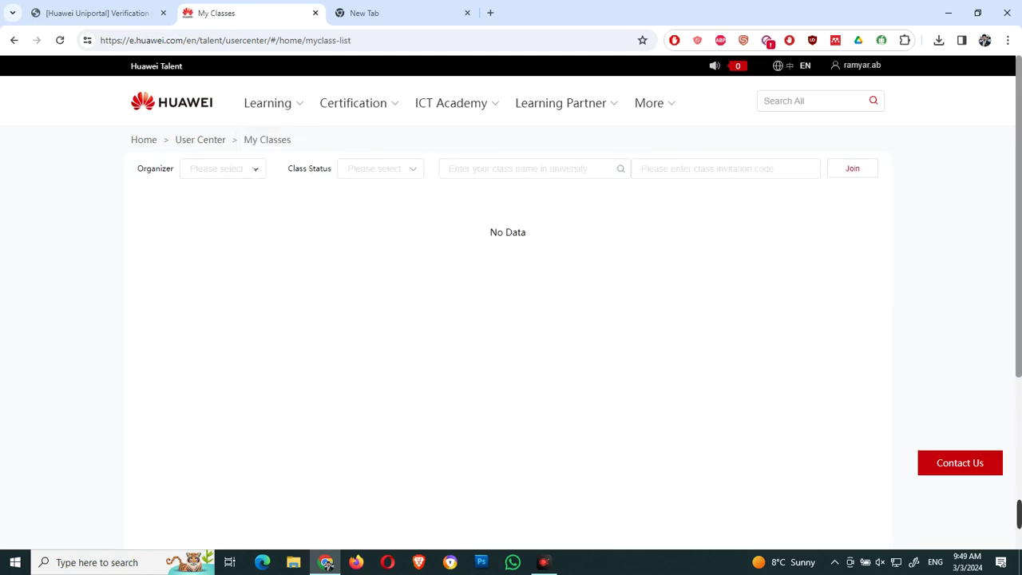
pyautogui.click(237, 171)
pyautogui.click(216, 197)
pyautogui.click(401, 168)
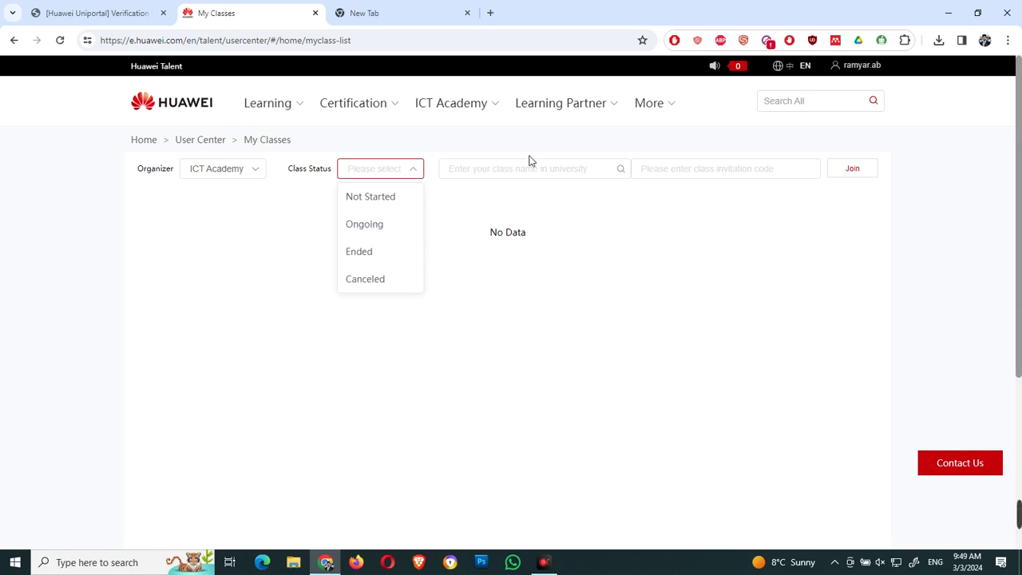
pyautogui.click(605, 221)
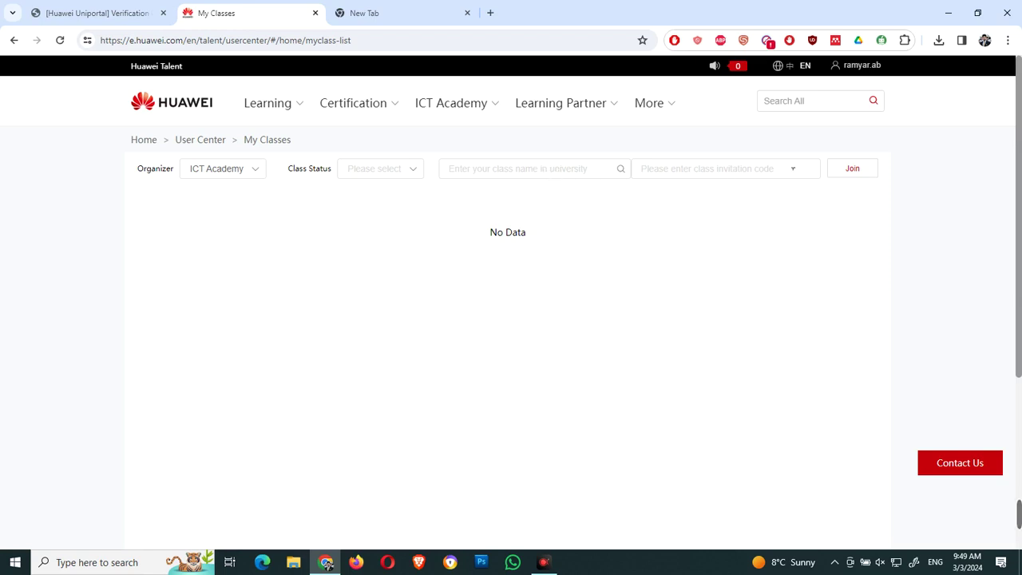
pyautogui.click(703, 168)
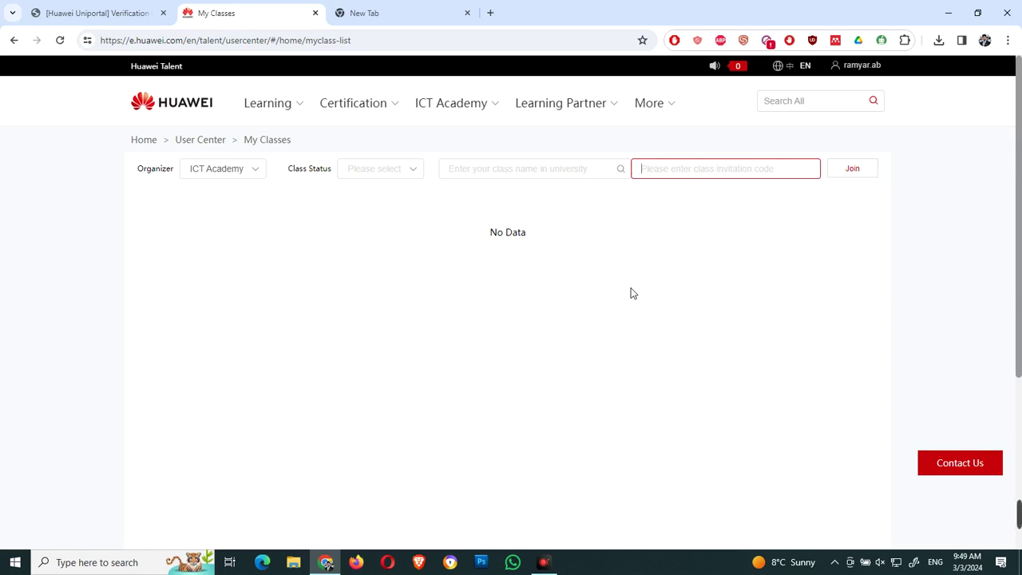
pyautogui.click(217, 139)
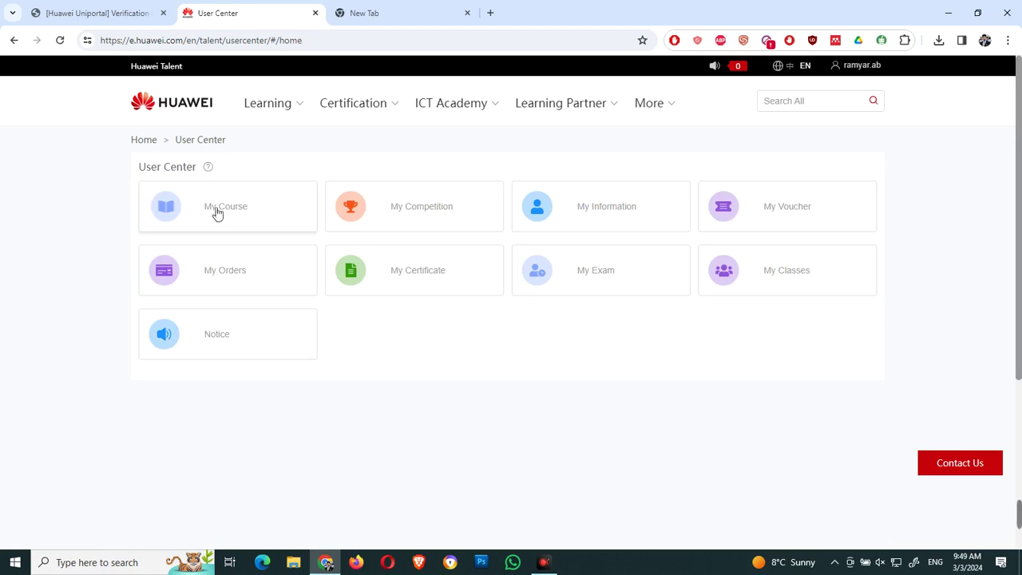
pyautogui.click(224, 214)
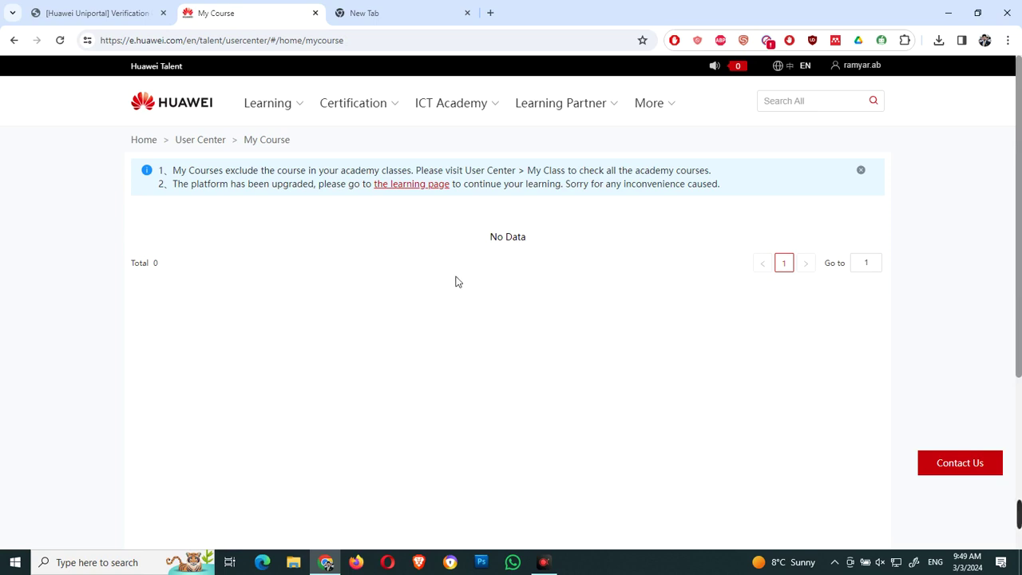
pyautogui.click(212, 141)
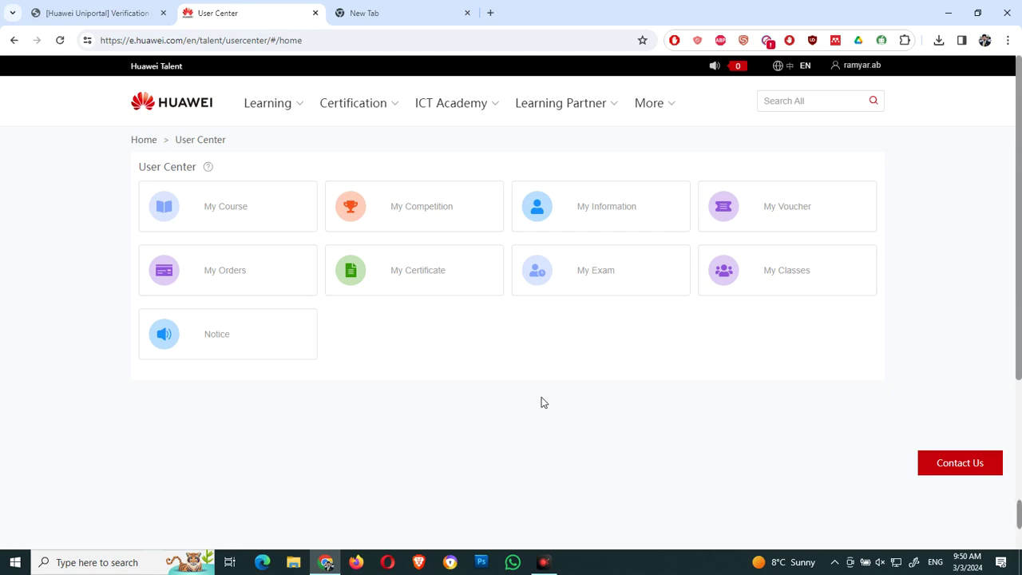
pyautogui.click(549, 567)
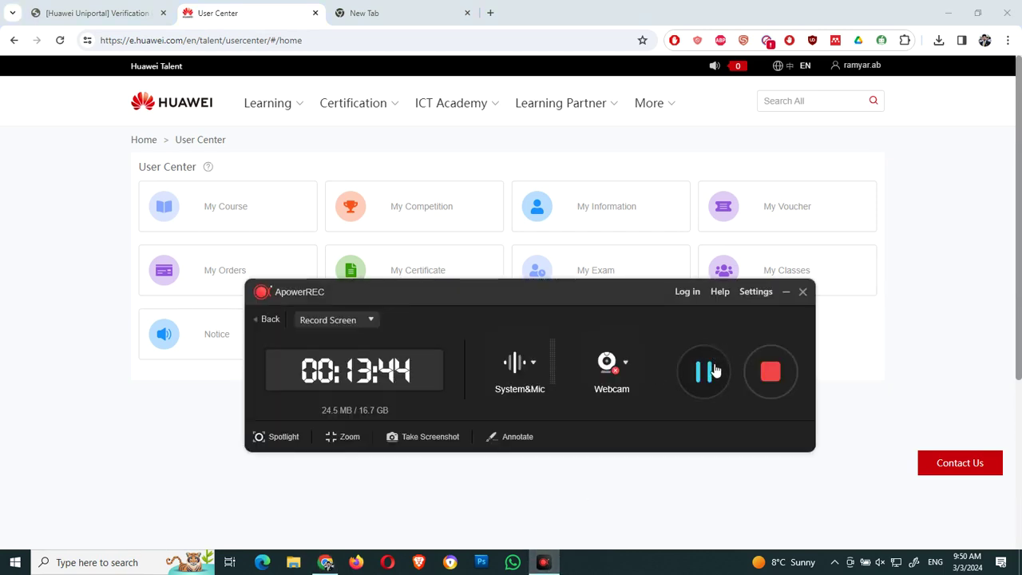